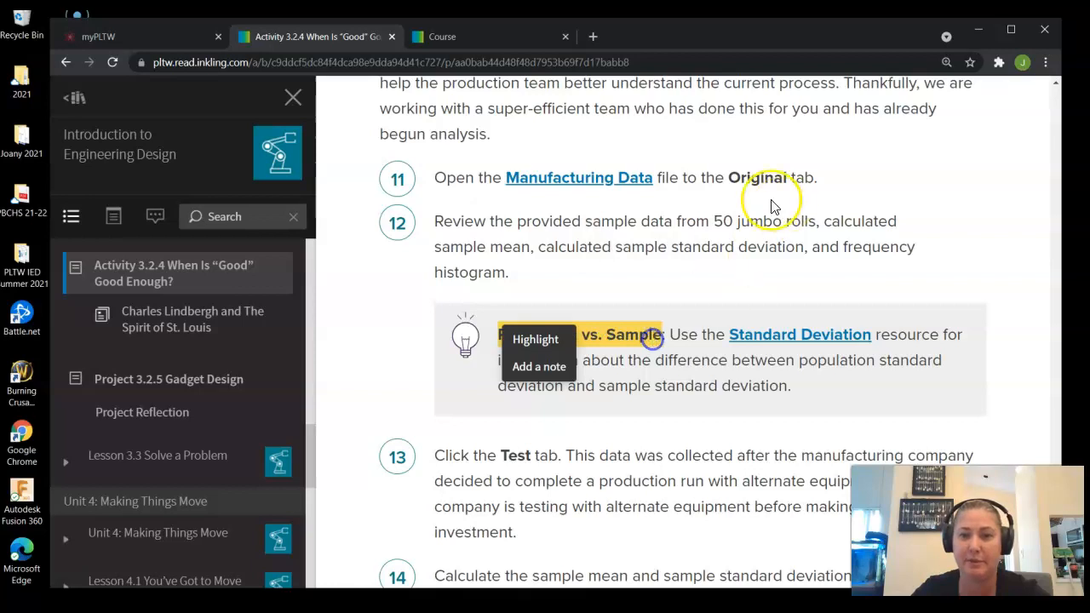
# - Review activity steps 11 to 15 on the manufacturing sample data and the sample versus population statistics table in the student resources
pyautogui.moveTo(711, 221); pyautogui.dragTo(811, 221)
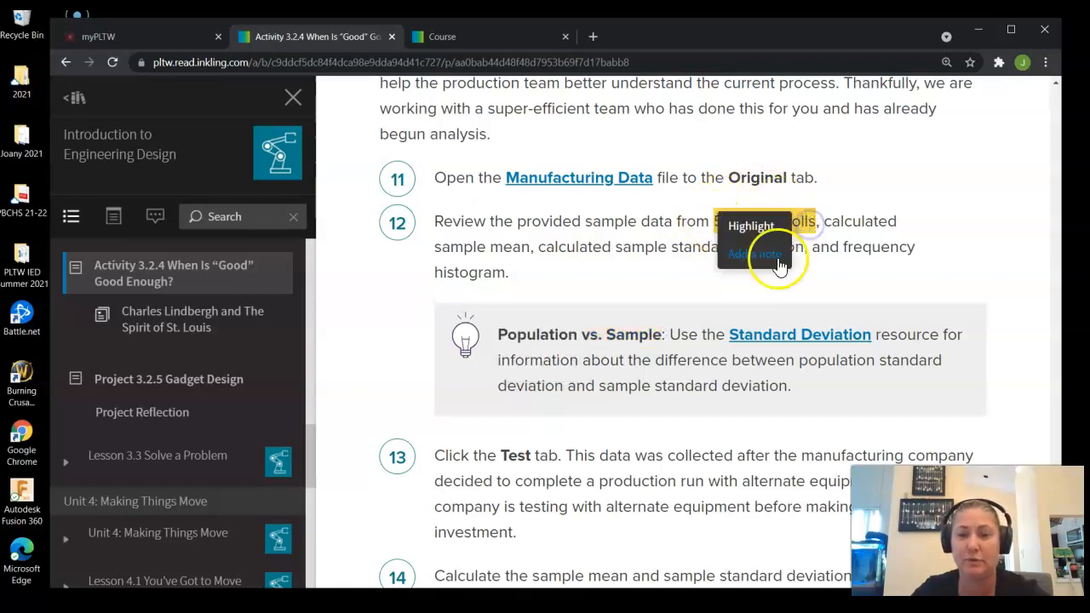
pyautogui.click(499, 40)
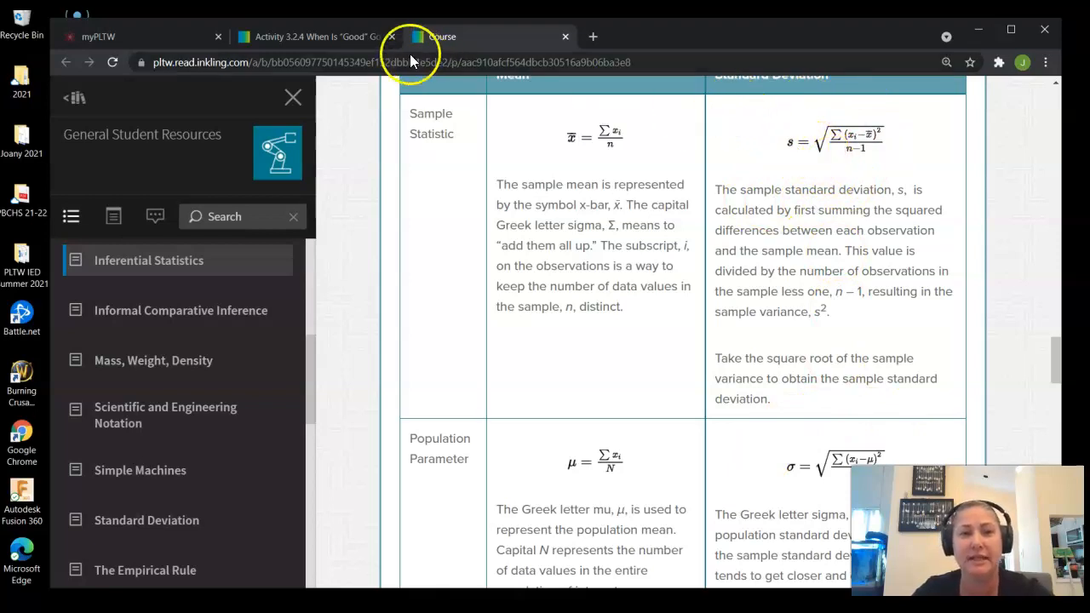
pyautogui.click(356, 39)
pyautogui.scroll(-1, 592, 351)
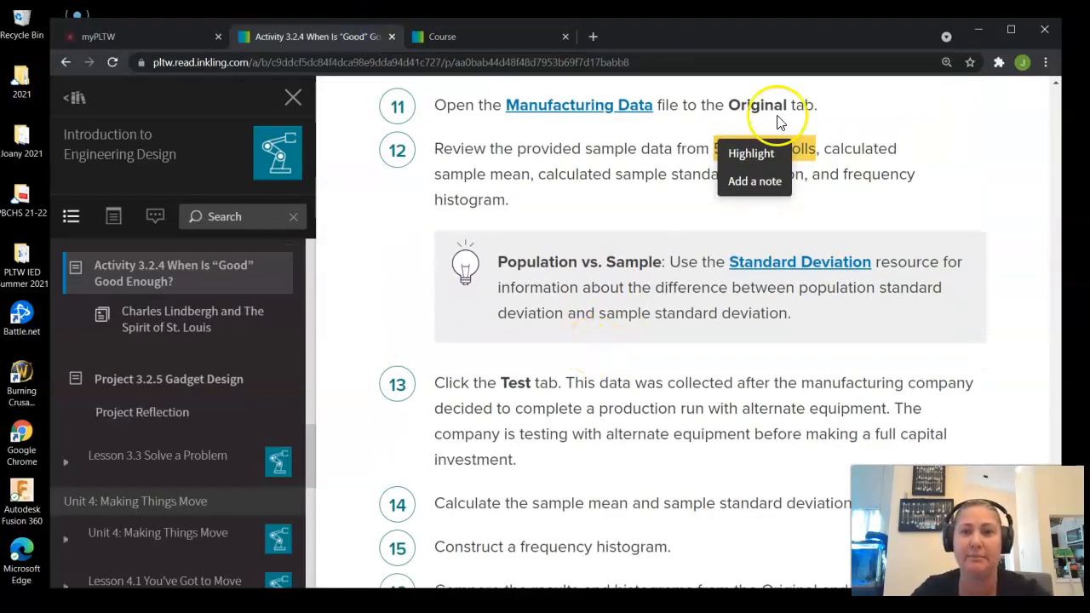
# - Switch to the manufacturing data workbook in Excel and show its Original sheet
pyautogui.click(979, 34)
pyautogui.click(342, 590)
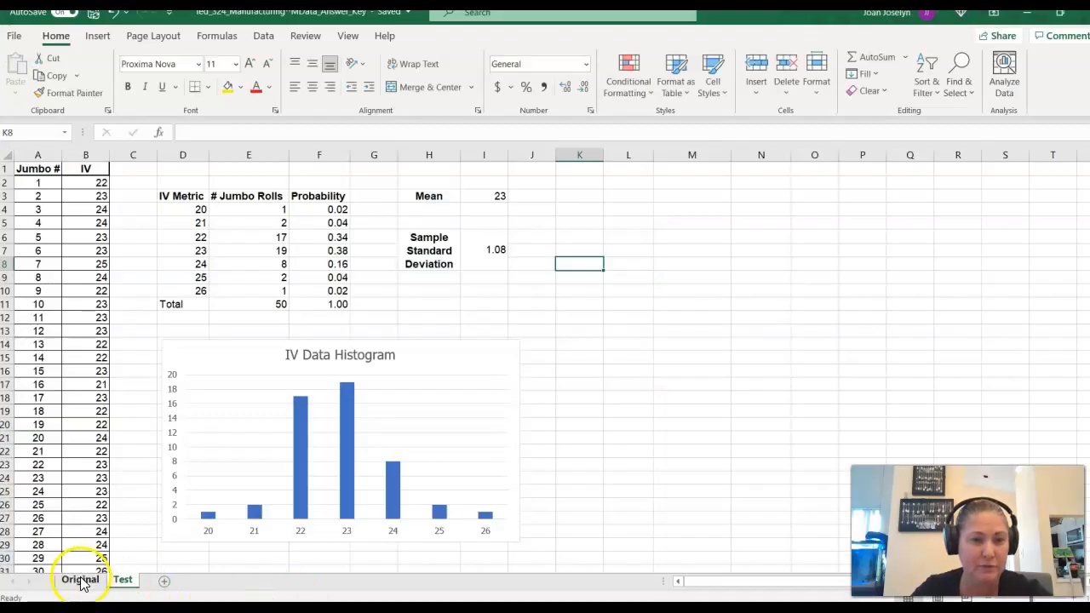
pyautogui.click(94, 581)
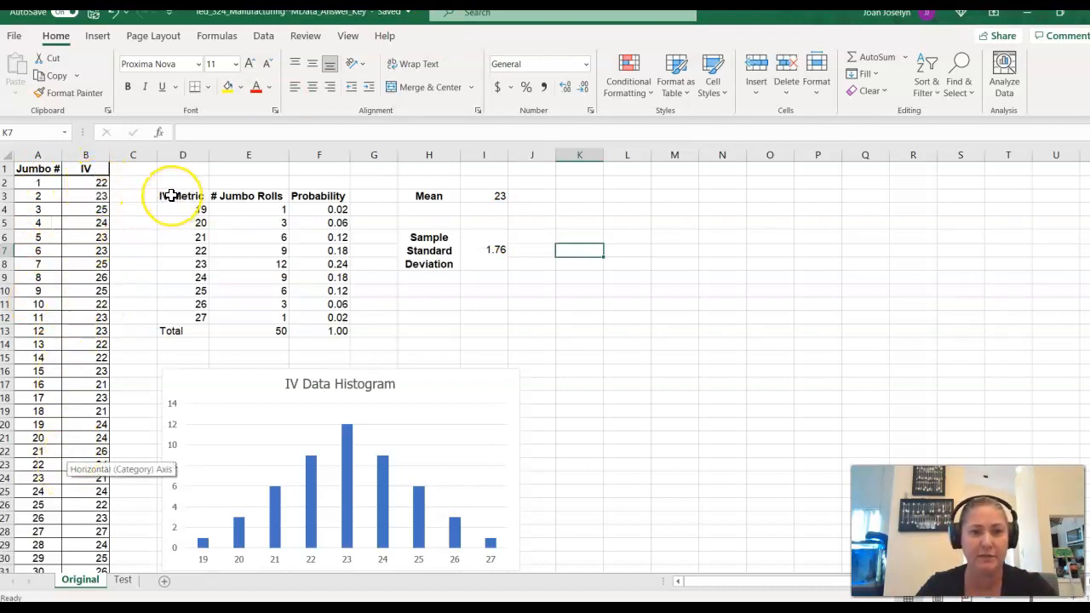
# - Examine the IV Metric and # Jumbo Rolls columns, and locate the roll with an IV of 19 in the raw data
pyautogui.click(171, 195)
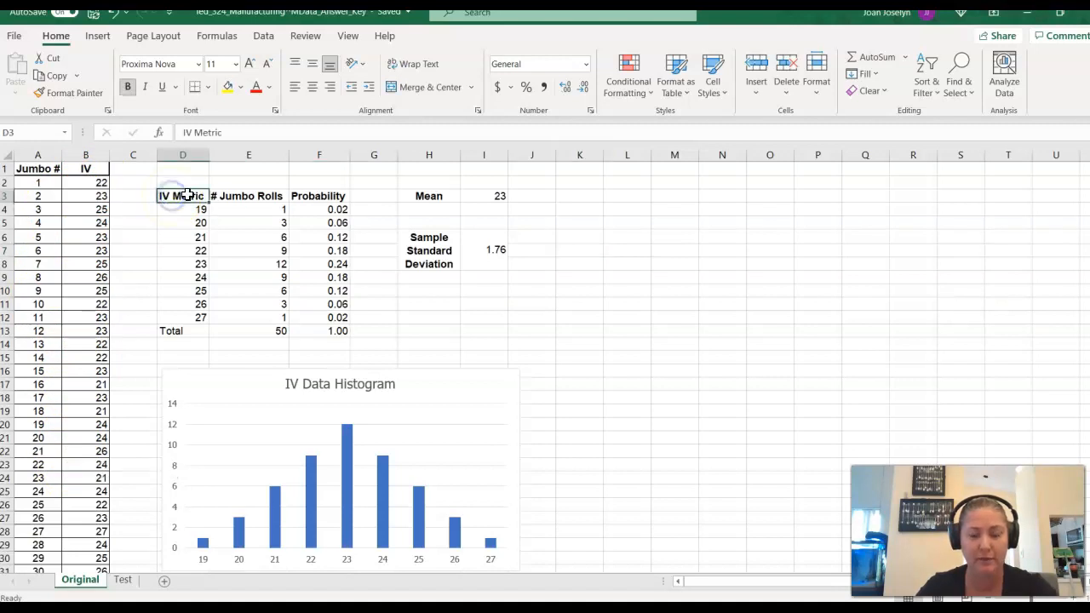
pyautogui.press('Right')
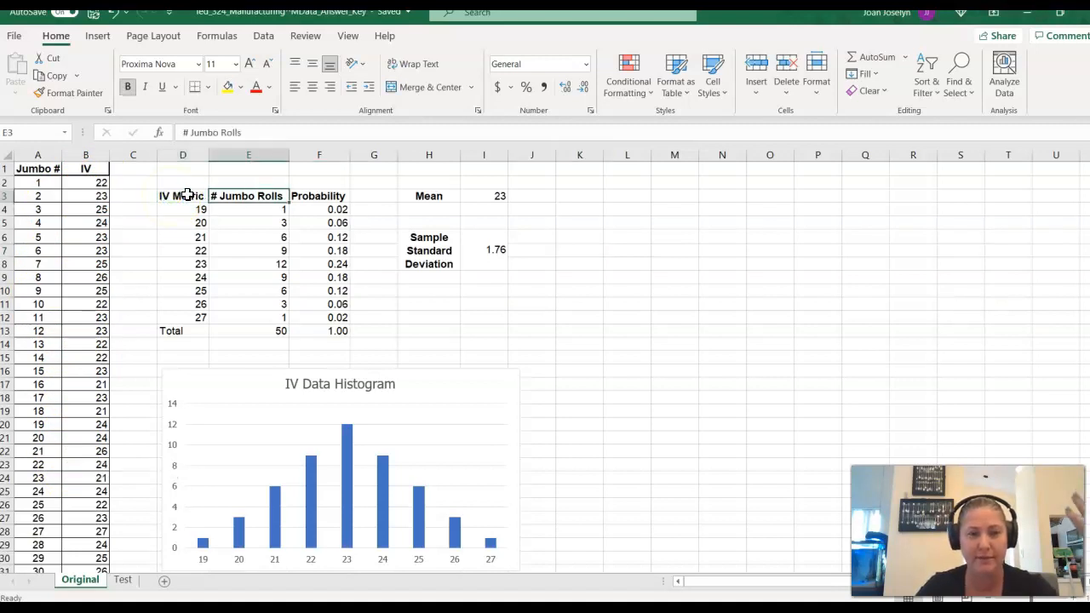
pyautogui.press('Down')
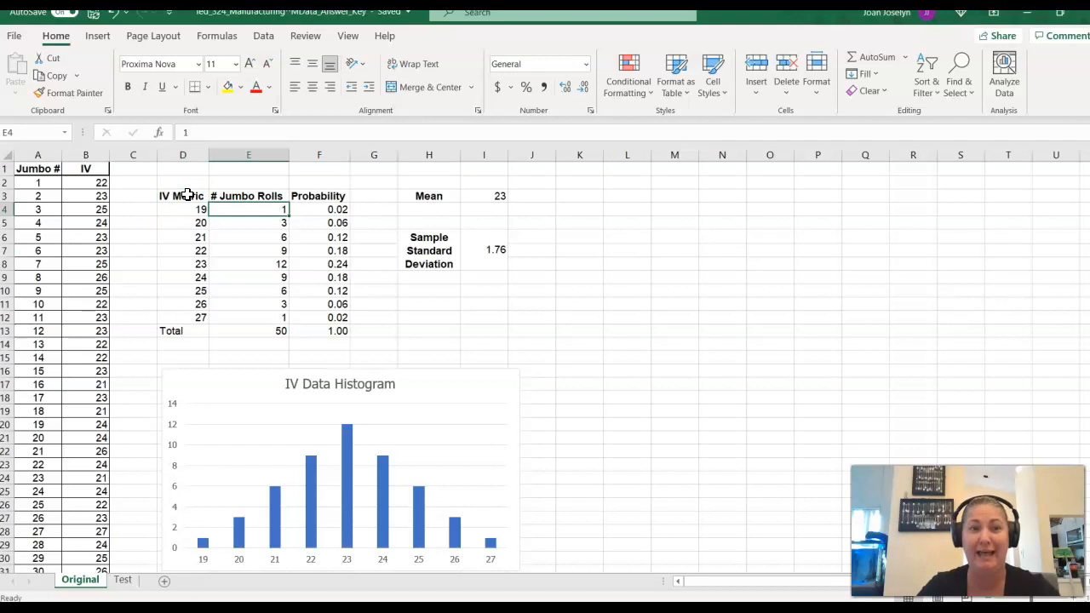
pyautogui.click(266, 208)
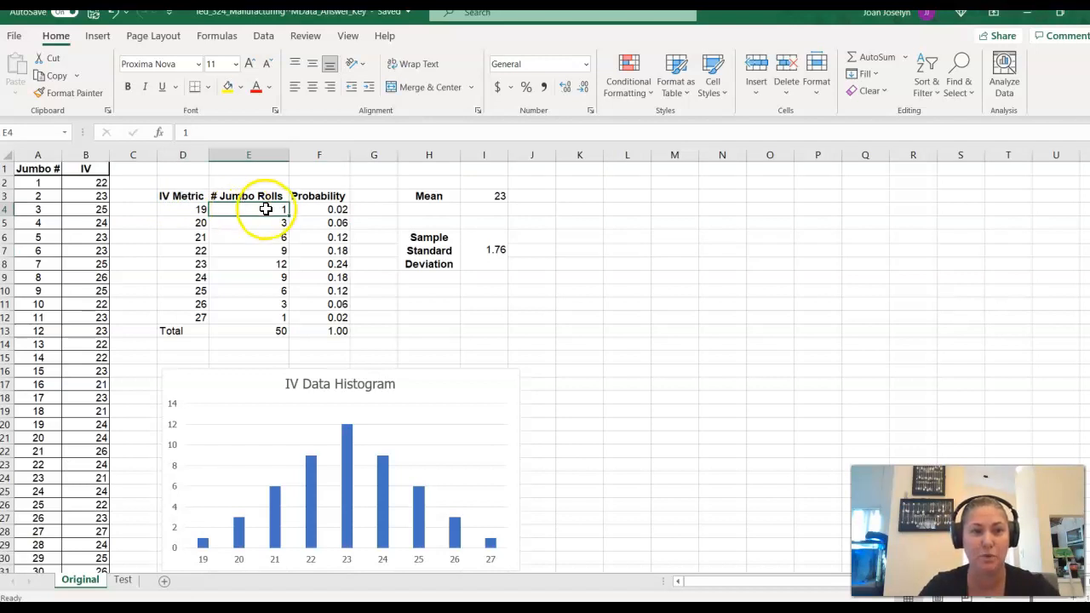
pyautogui.scroll(-3, 97, 484)
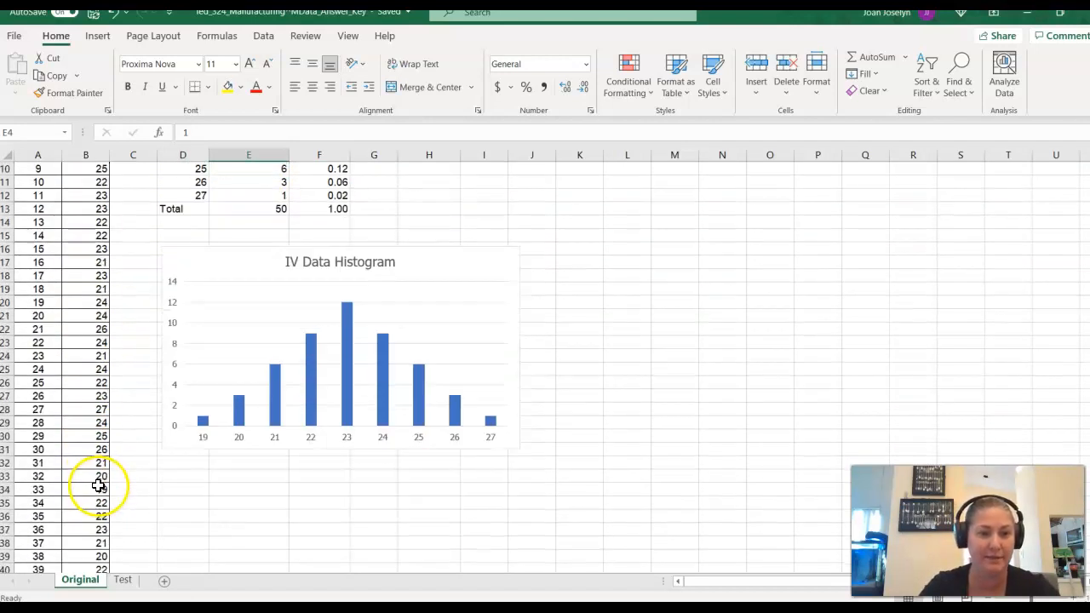
pyautogui.scroll(-2, 98, 485)
pyautogui.click(100, 410)
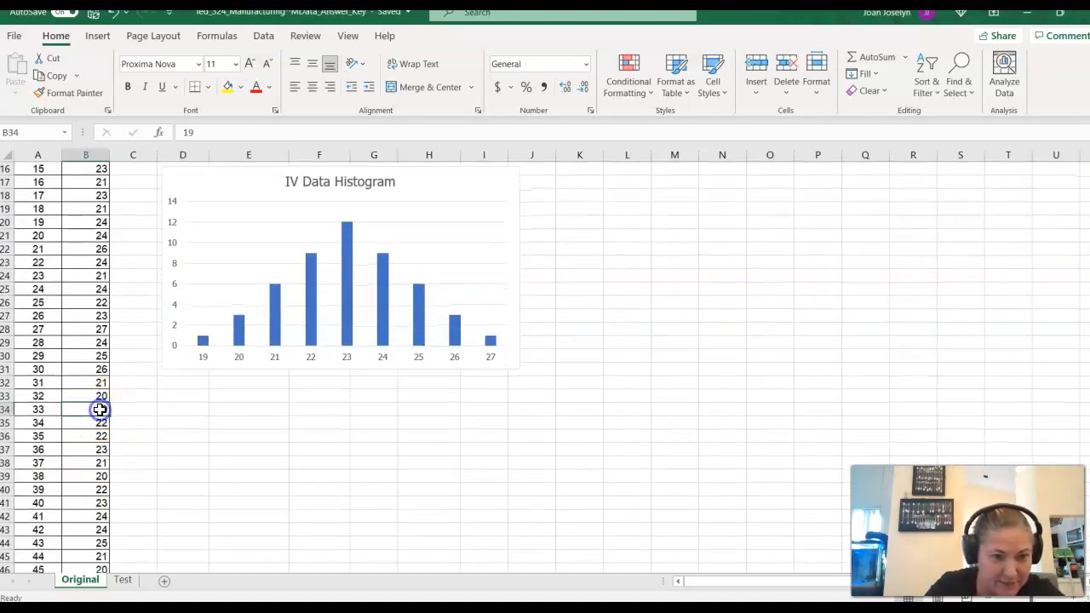
pyautogui.scroll(5, 105, 433)
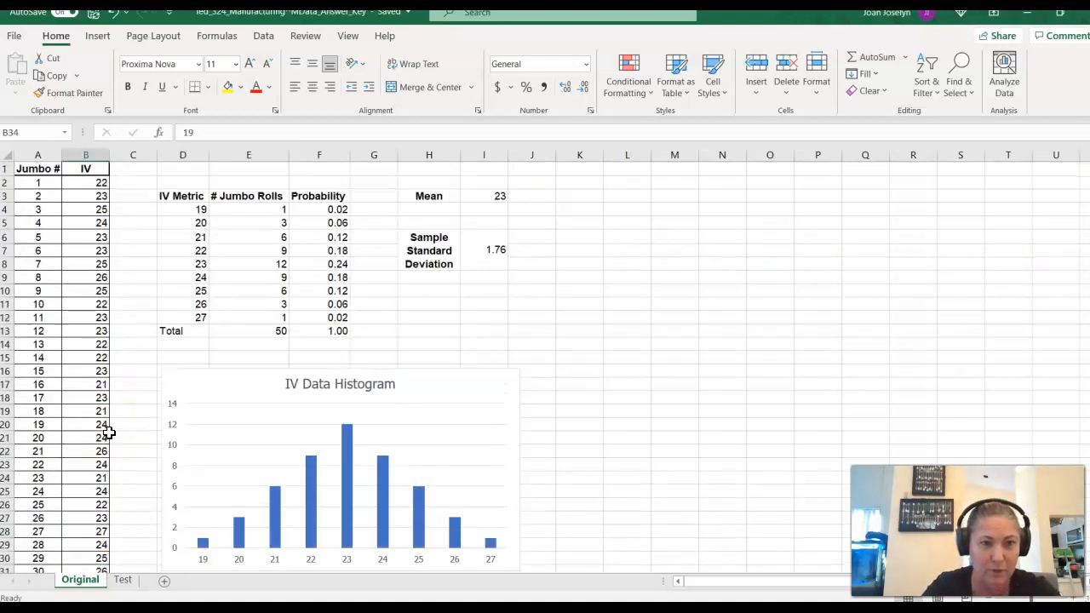
# - Inspect the IV Metric values 19 to 27 and the first Probability formula, and switch to the Test sheet
pyautogui.click(197, 209)
pyautogui.hotkey('shift', 'Down')
pyautogui.hotkey('shift', 'Down')
pyautogui.hotkey('shift', 'Down')
pyautogui.hotkey('shift', 'Down')
pyautogui.hotkey('shift', 'Down')
pyautogui.hotkey('shift', 'Down')
pyautogui.hotkey('shift', 'Down')
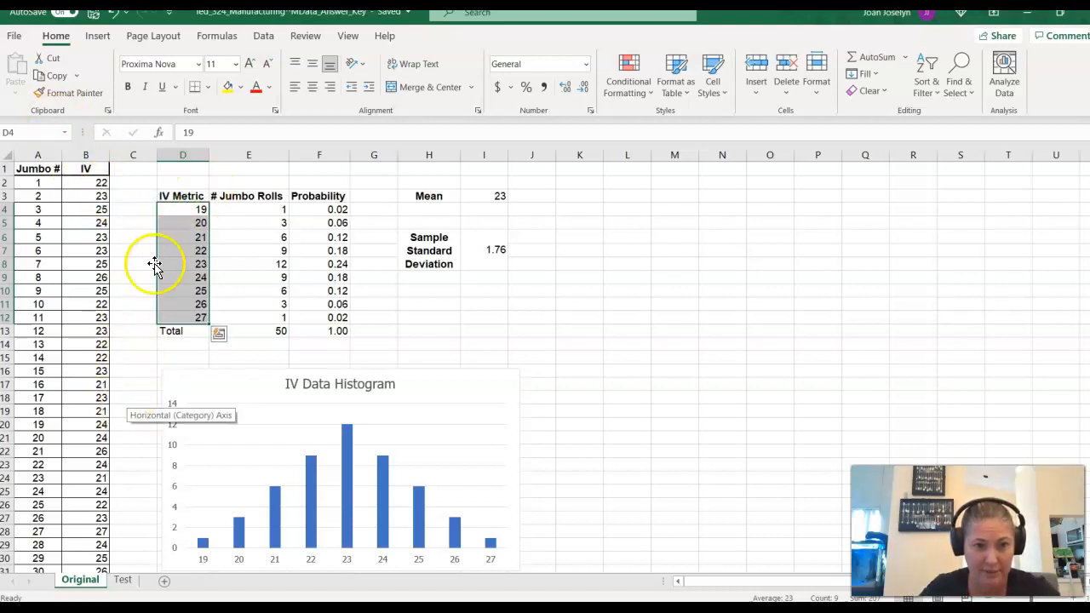
pyautogui.click(324, 210)
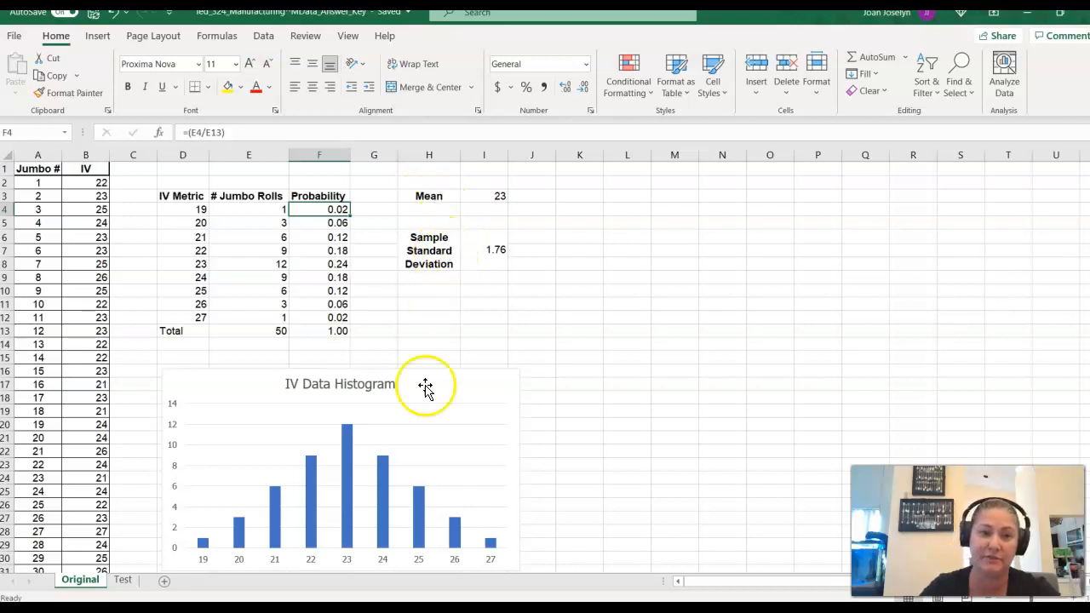
pyautogui.click(125, 581)
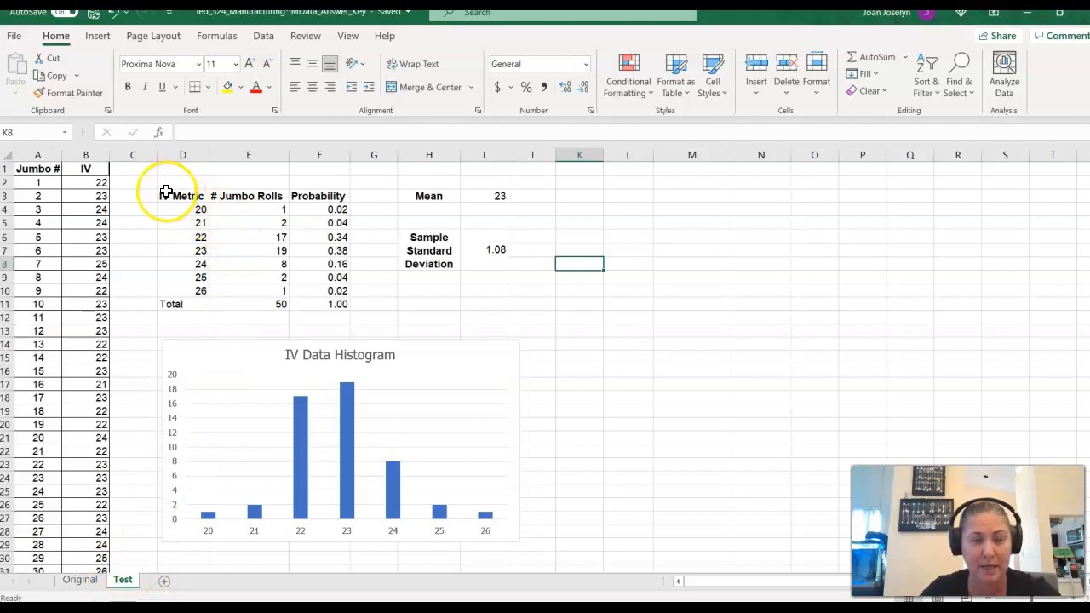
pyautogui.moveTo(164, 195)
pyautogui.mouseDown()
pyautogui.moveTo(494, 217)
pyautogui.moveTo(511, 543)
pyautogui.mouseUp()
pyautogui.press('BackSpace')
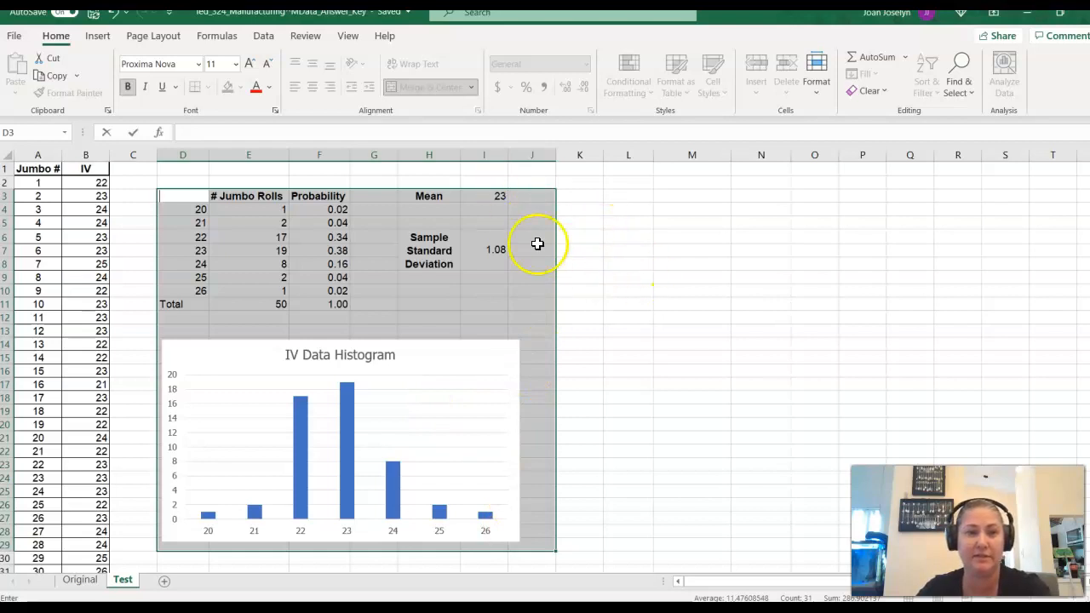
pyautogui.click(631, 238)
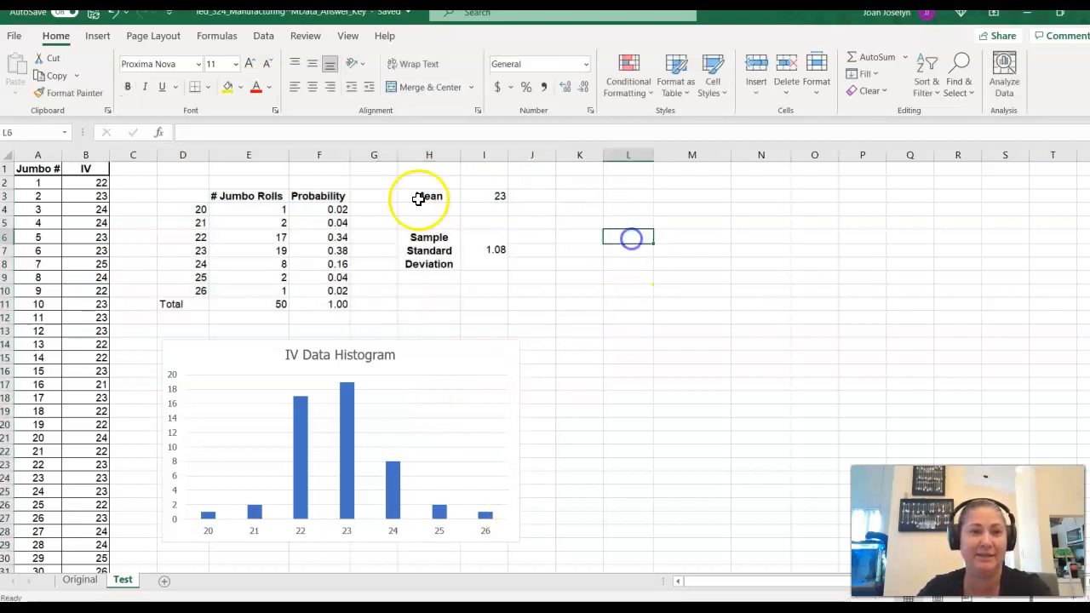
pyautogui.click(110, 18)
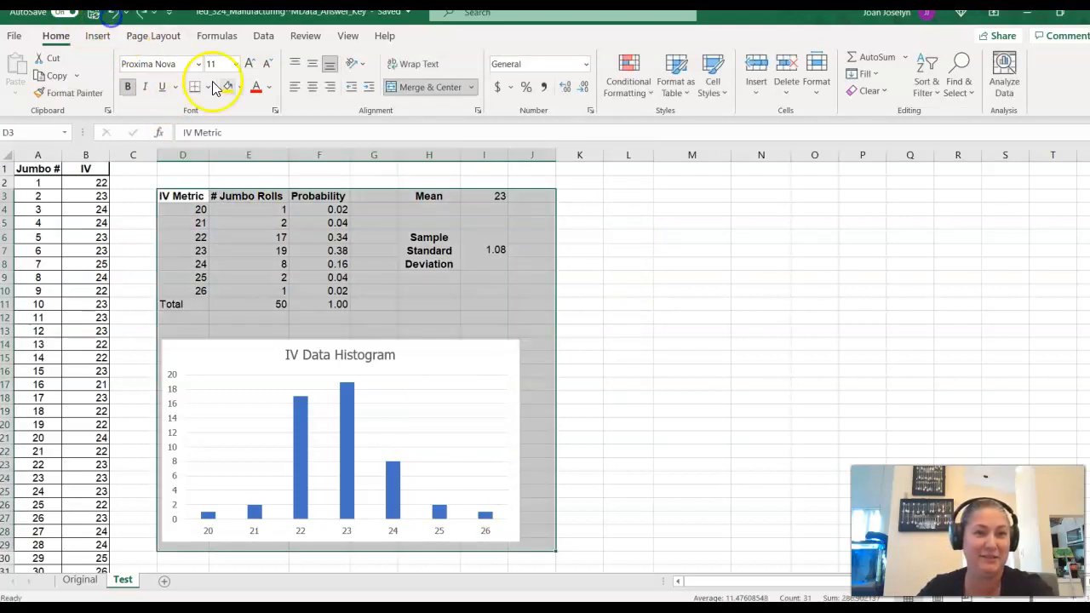
pyautogui.click(639, 223)
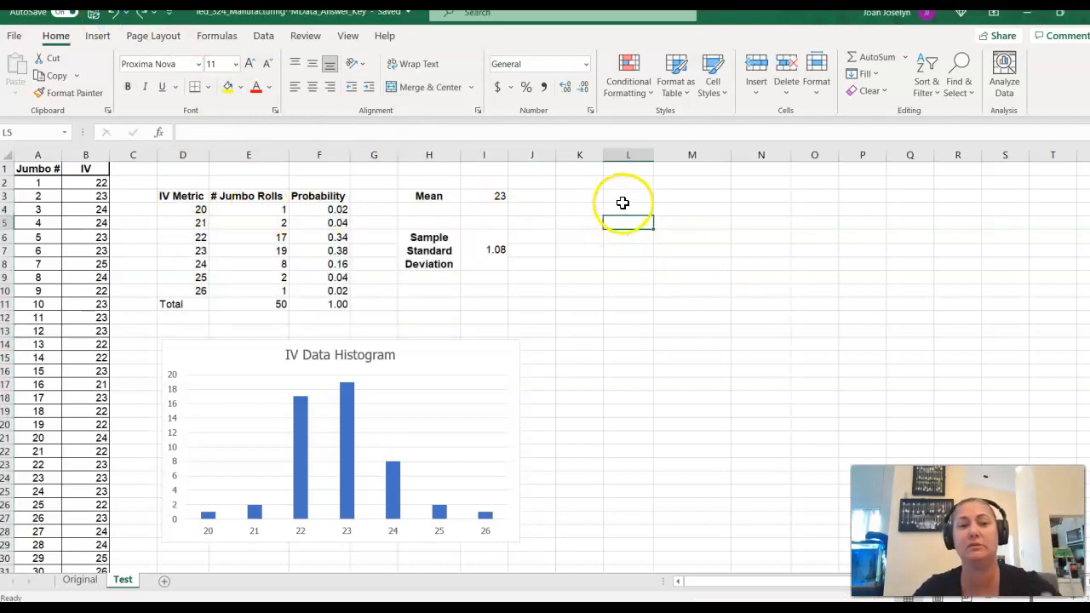
# - Copy the IV Metric, # Jumbo Rolls and Probability headers to N3:P3 and fit columns O and P to their contents
pyautogui.click(187, 193)
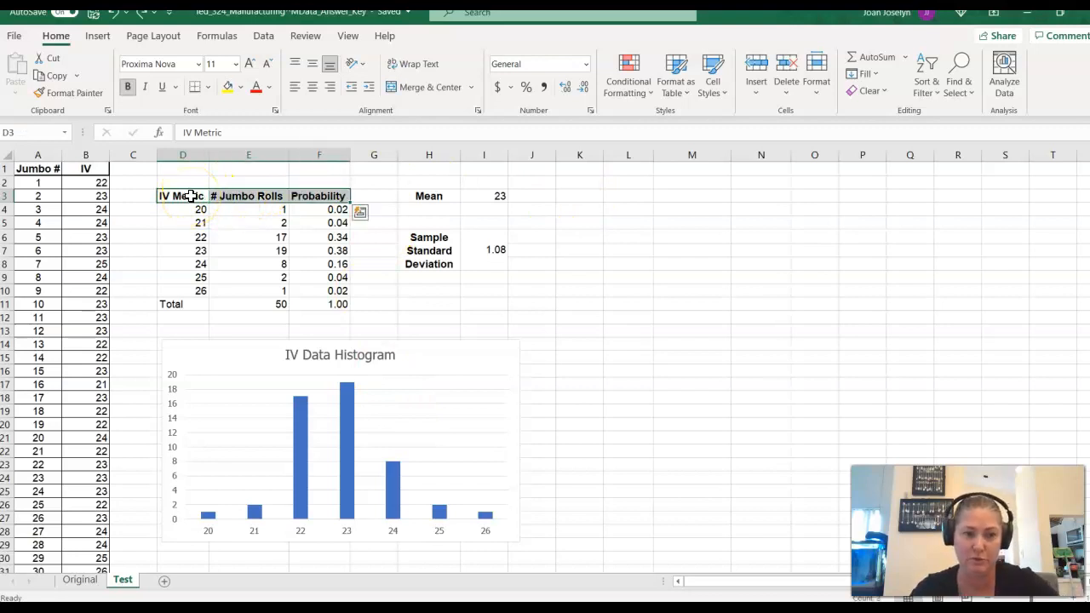
pyautogui.hotkey('ctrl', 'c')
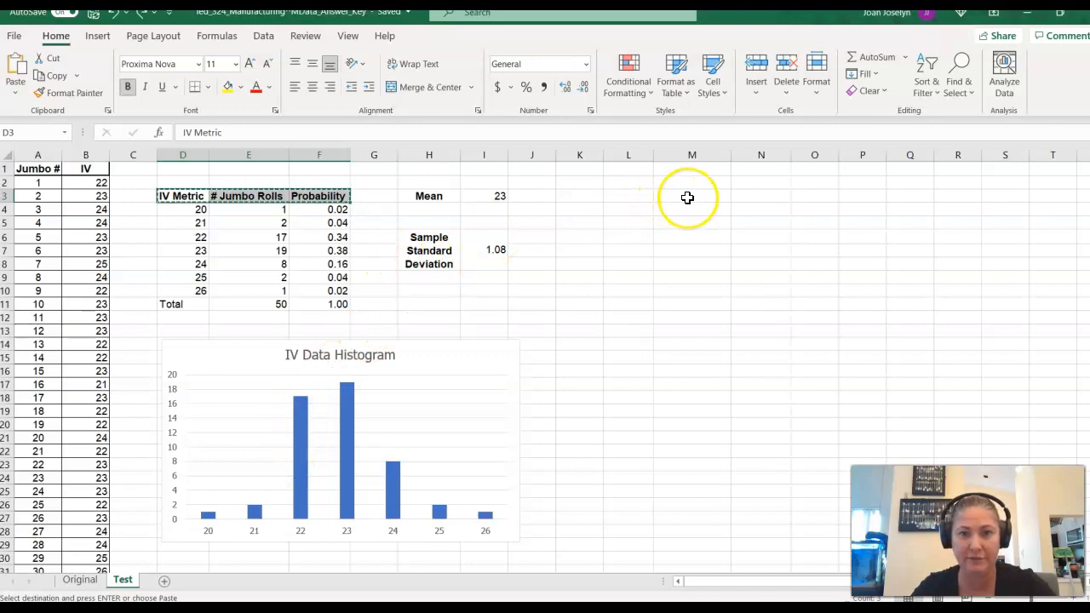
pyautogui.click(758, 195)
pyautogui.hotkey('ctrl', 'v')
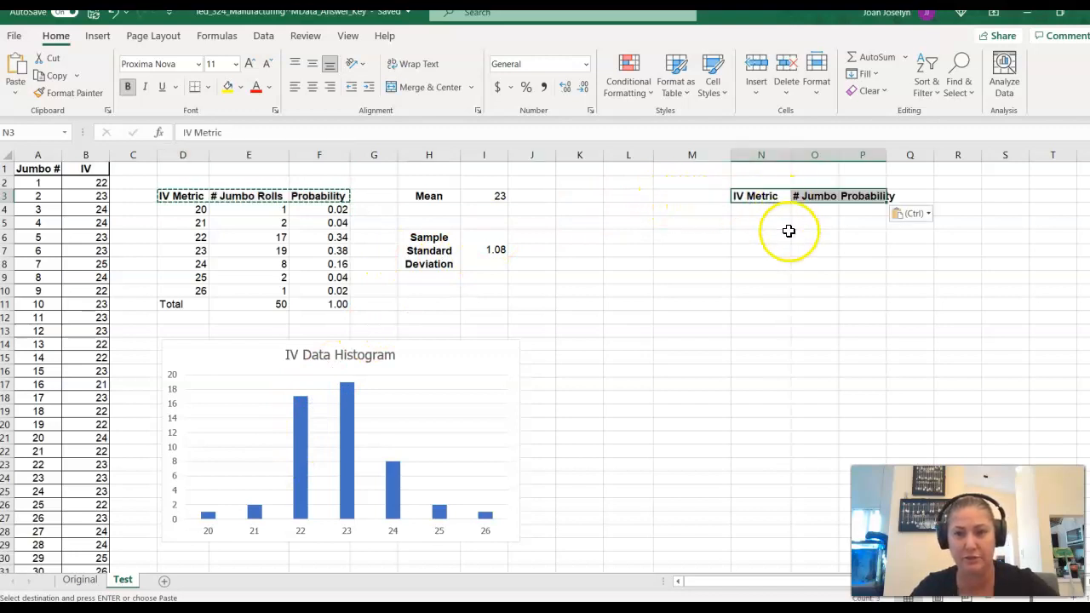
pyautogui.click(840, 150)
pyautogui.doubleClick(840, 150)
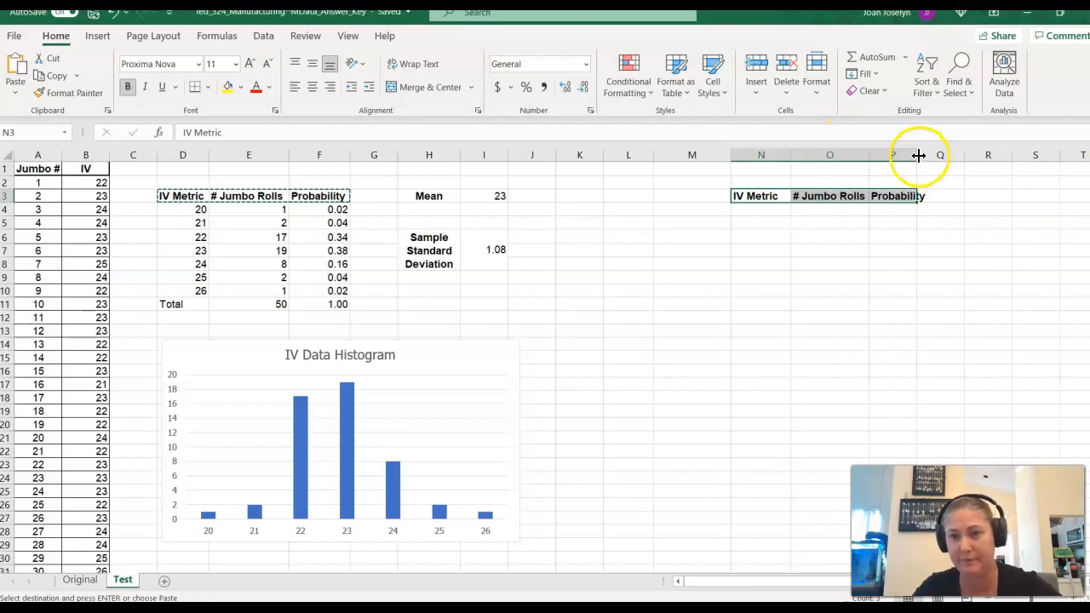
pyautogui.doubleClick(918, 155)
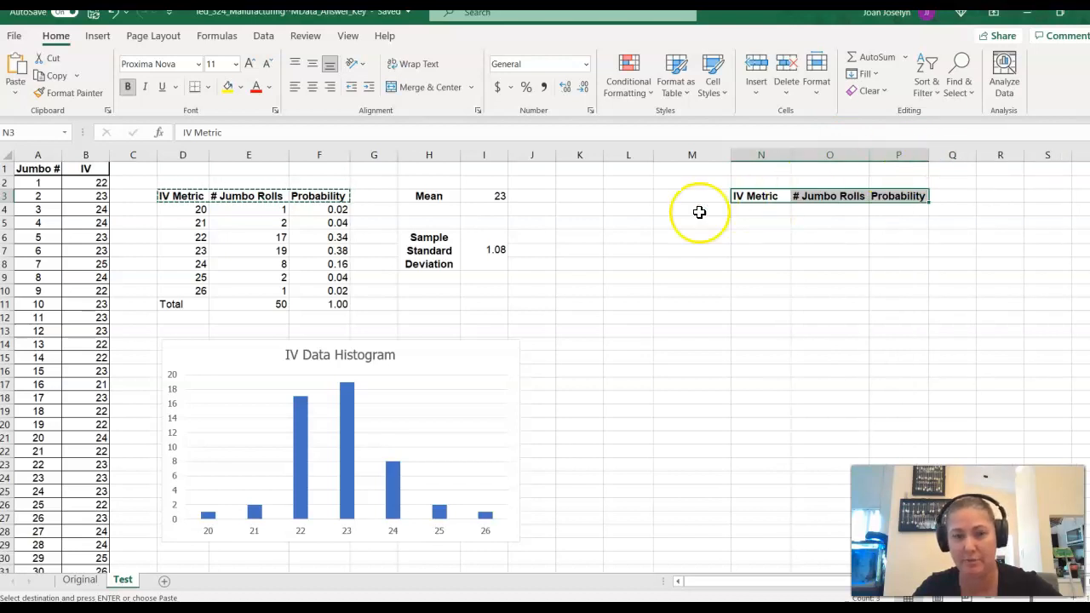
# - Copy the IV Metric values 20 to 26 from D4:D10 into the new table starting at N4
pyautogui.click(197, 215)
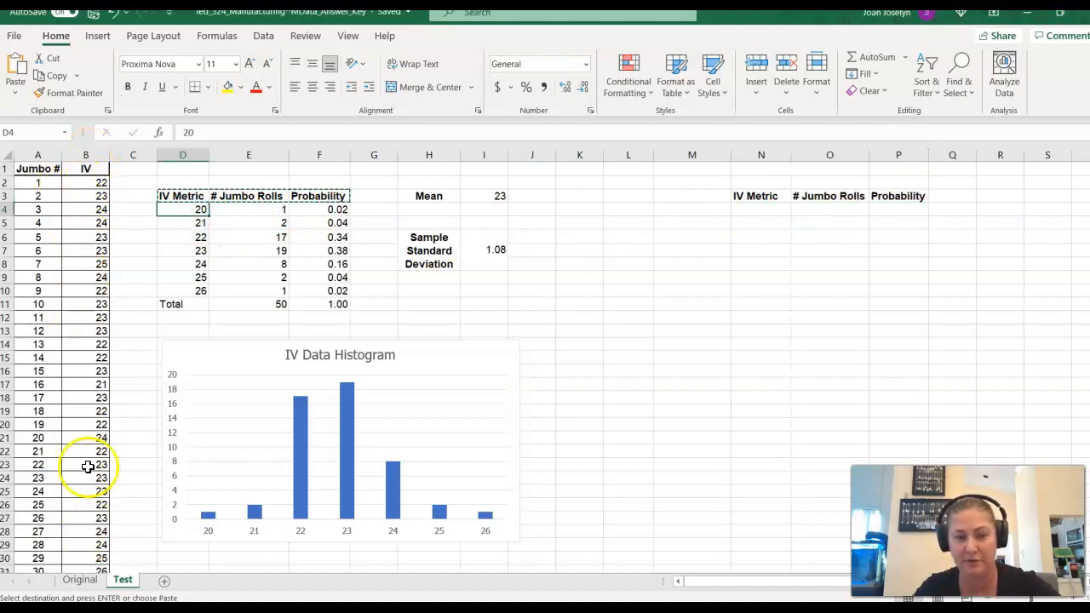
pyautogui.hotkey('shift', 'Down')
pyautogui.hotkey('shift', 'Down')
pyautogui.hotkey('shift', 'Down')
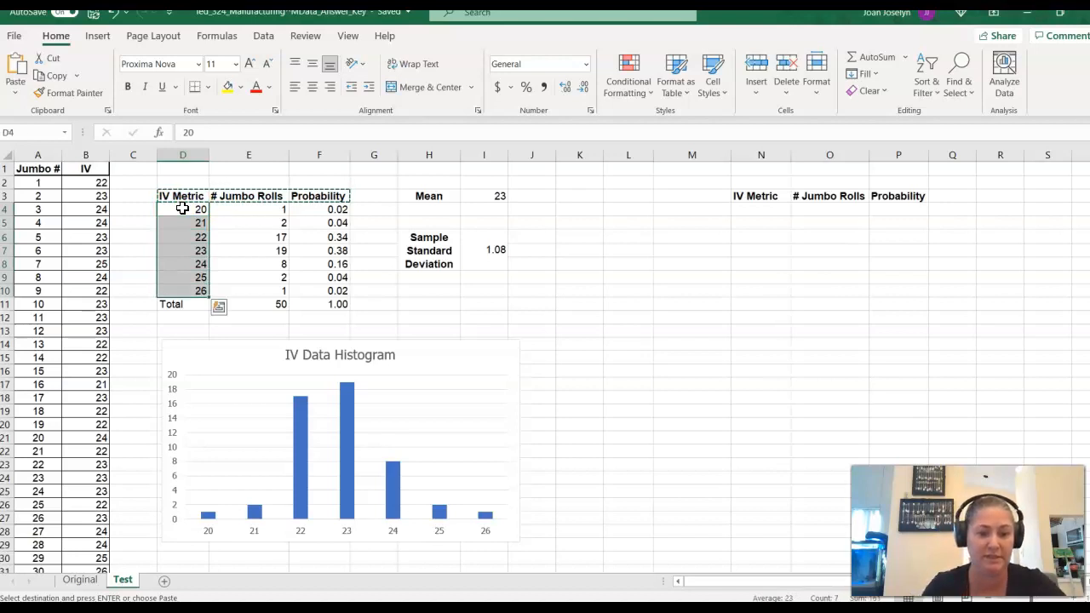
pyautogui.click(765, 209)
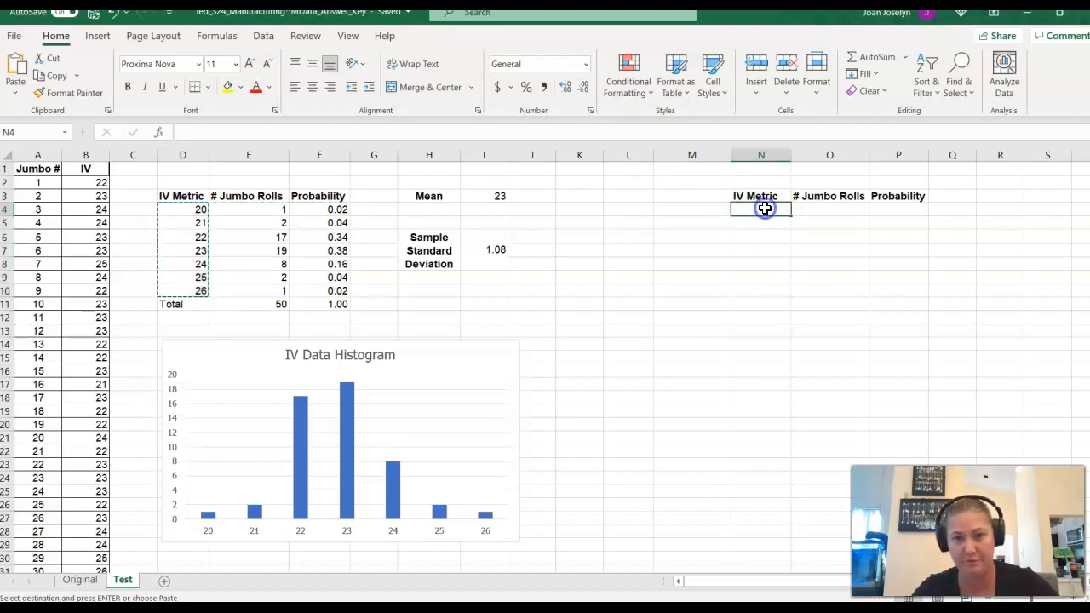
pyautogui.hotkey('ctrl', 'v')
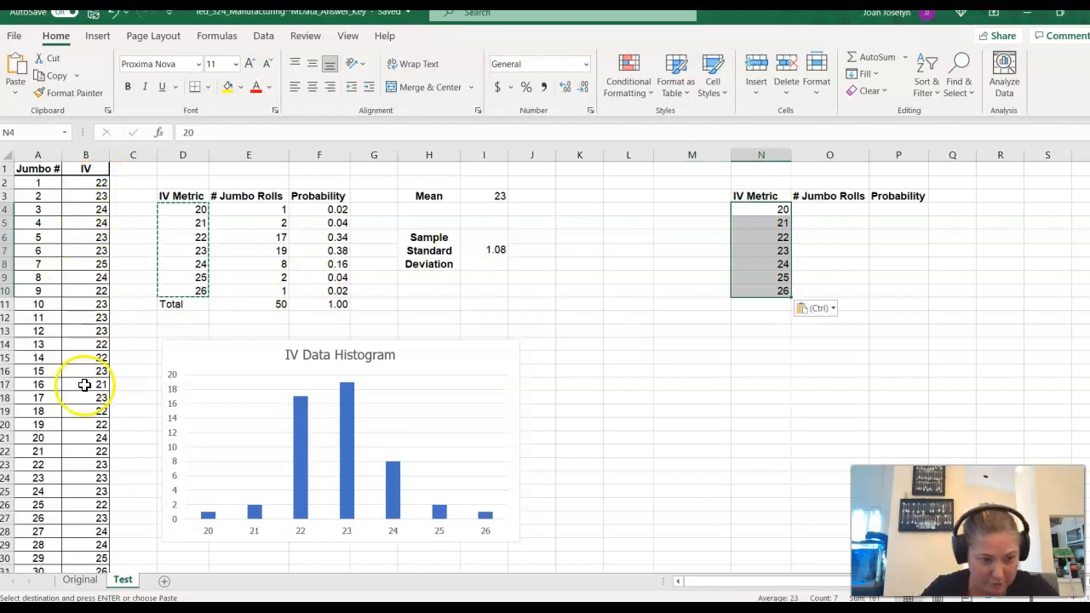
# - Locate the rolls with an IV of 20 in the raw data and enter 1 as their # Jumbo Rolls count in O4
pyautogui.scroll(-6, 85, 384)
pyautogui.scroll(-5, 88, 436)
pyautogui.scroll(3, 87, 431)
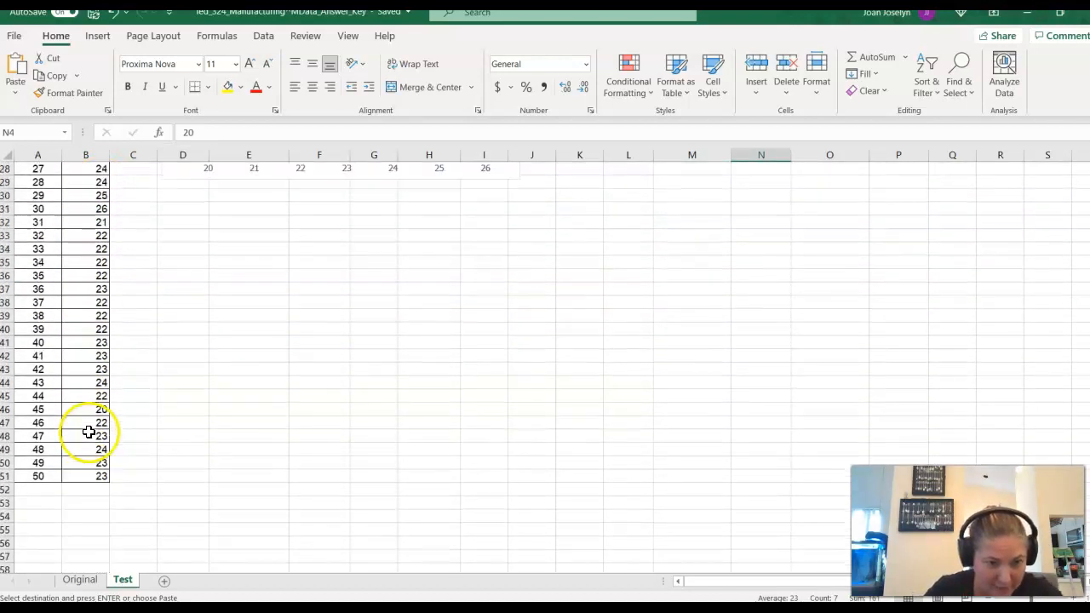
pyautogui.scroll(7, 97, 432)
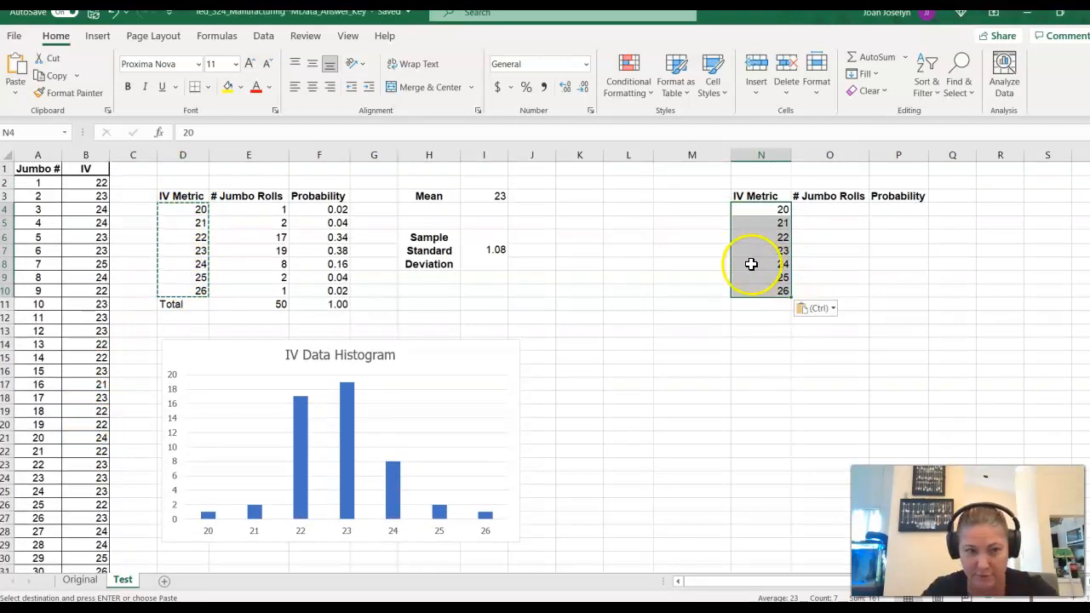
pyautogui.click(822, 209)
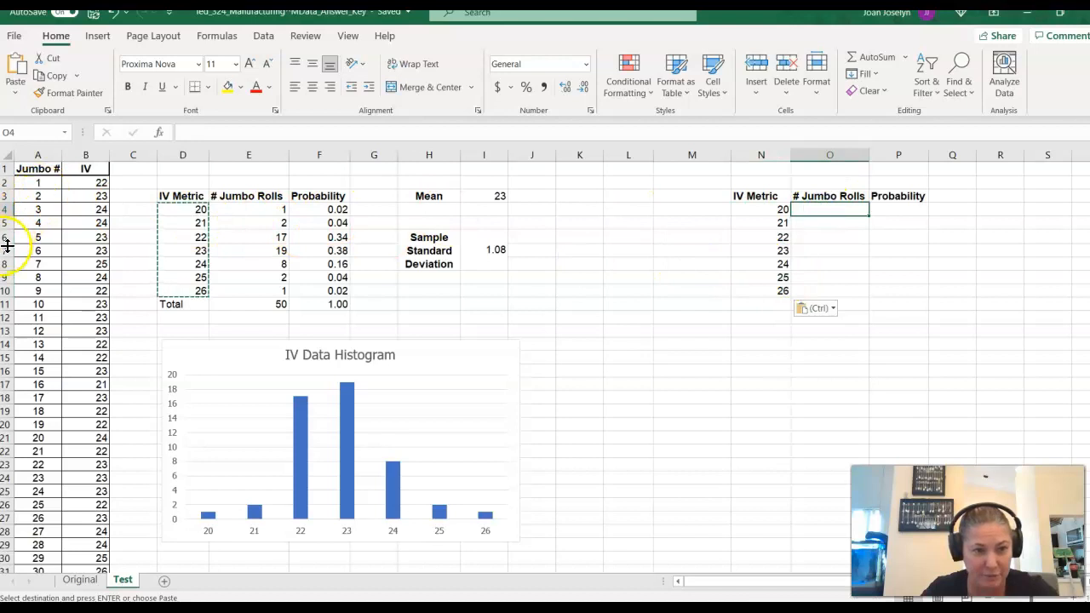
pyautogui.click(98, 208)
pyautogui.scroll(-9, 85, 263)
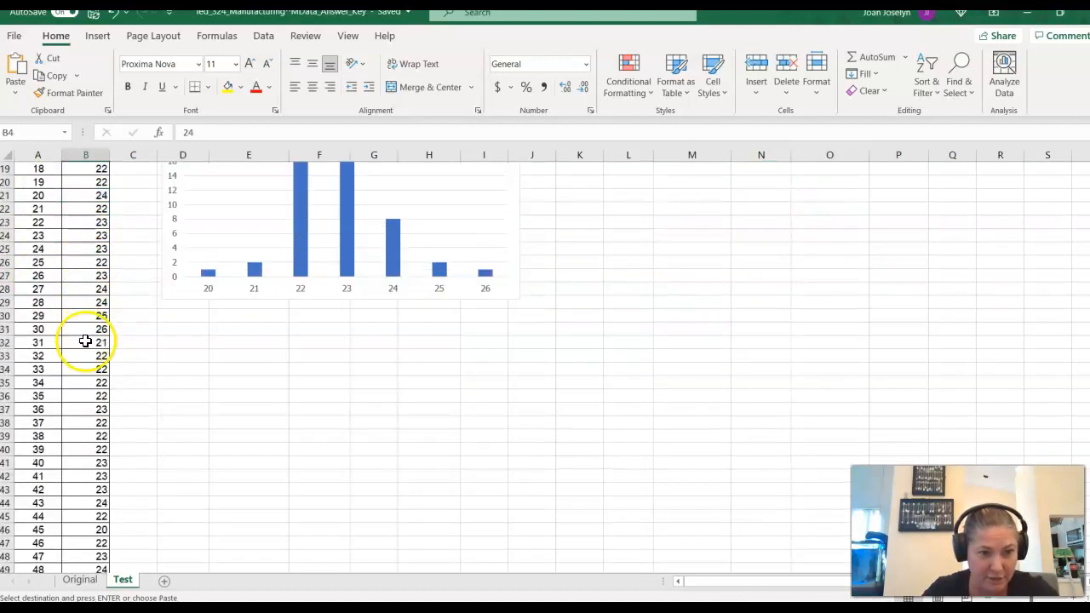
pyautogui.click(97, 410)
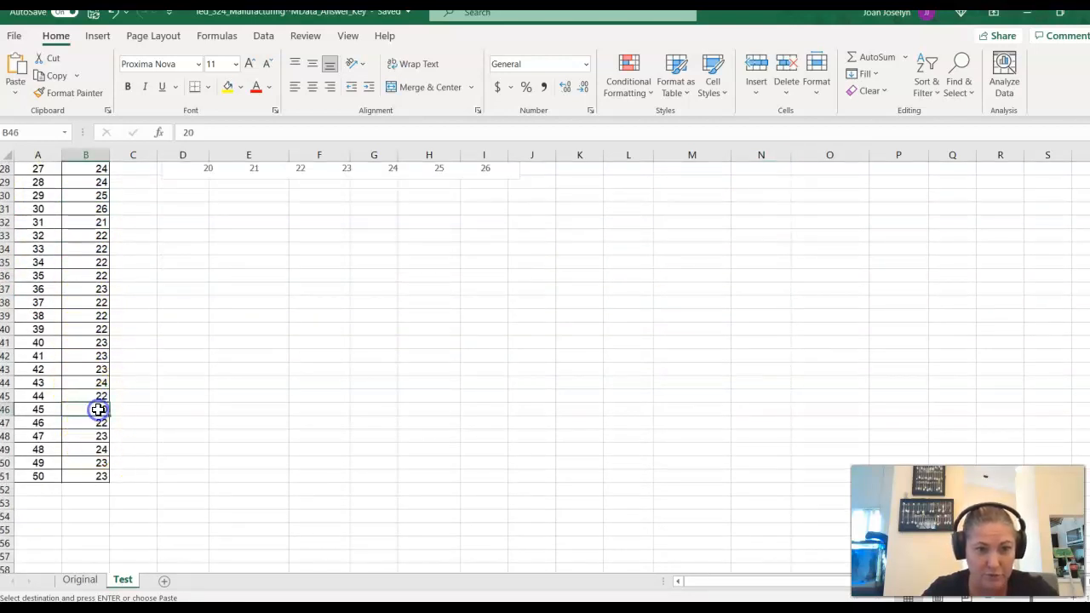
pyautogui.scroll(5, 750, 425)
pyautogui.scroll(4, 751, 424)
pyautogui.click(857, 212)
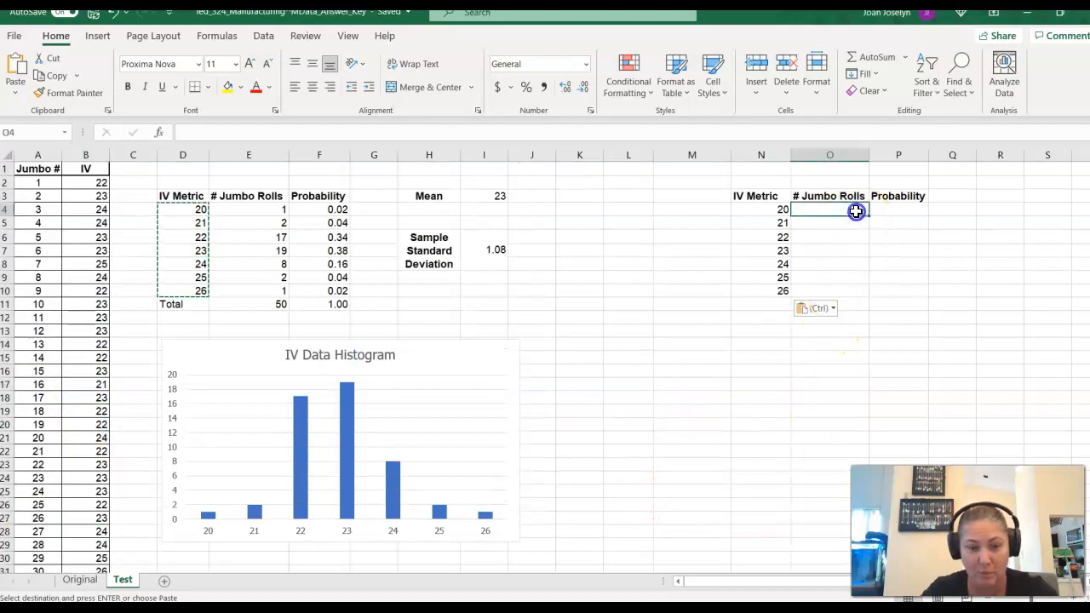
pyautogui.write('1')
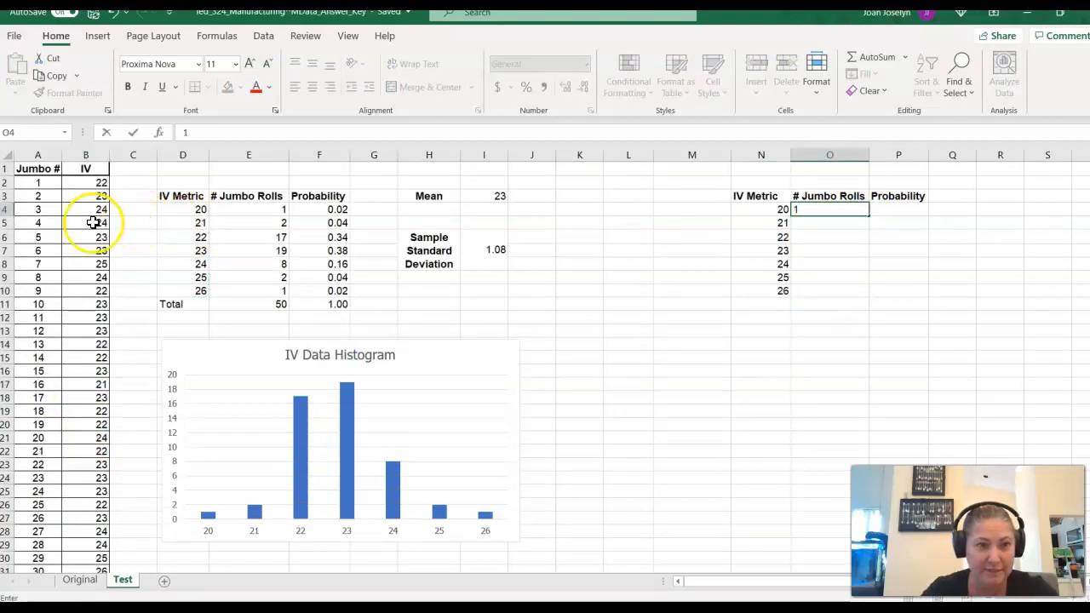
# - Find the IV values of 21 in column B and highlight cells B17 and B32 in yellow
pyautogui.scroll(-5, 90, 223)
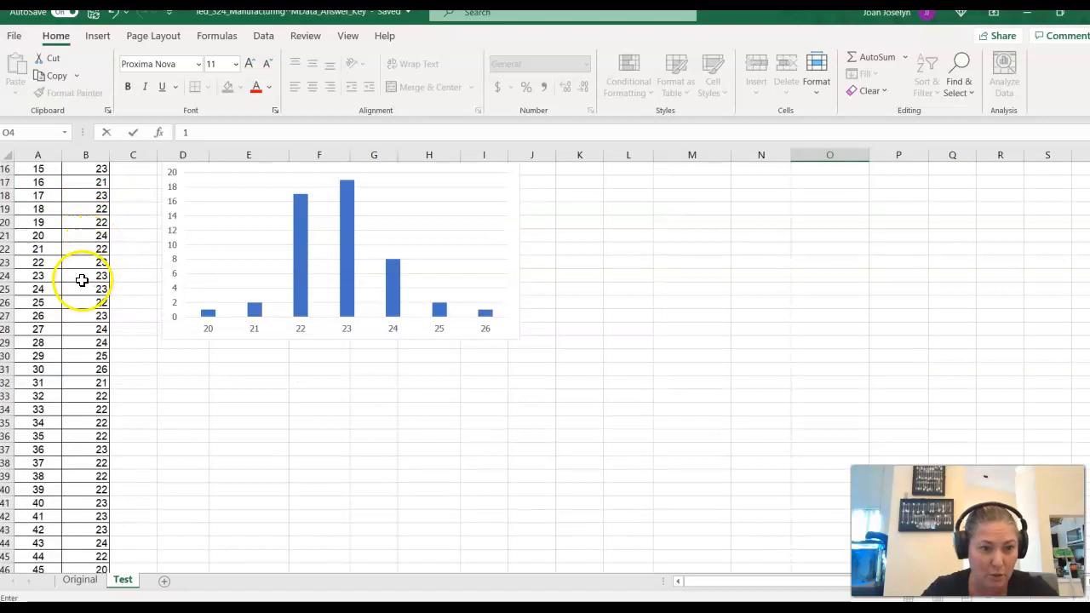
pyautogui.click(89, 385)
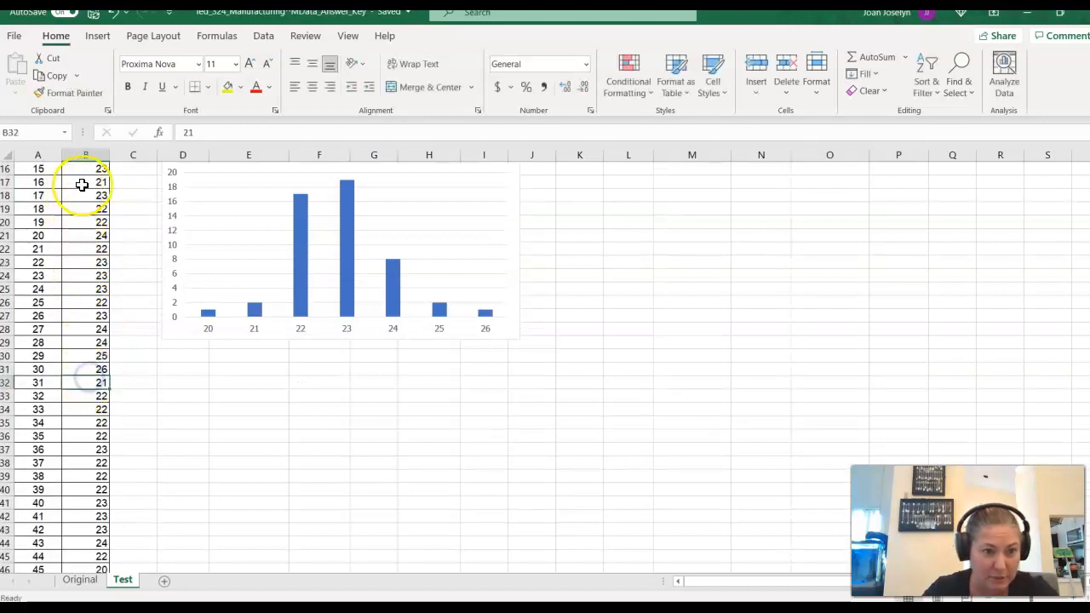
pyautogui.click(92, 181)
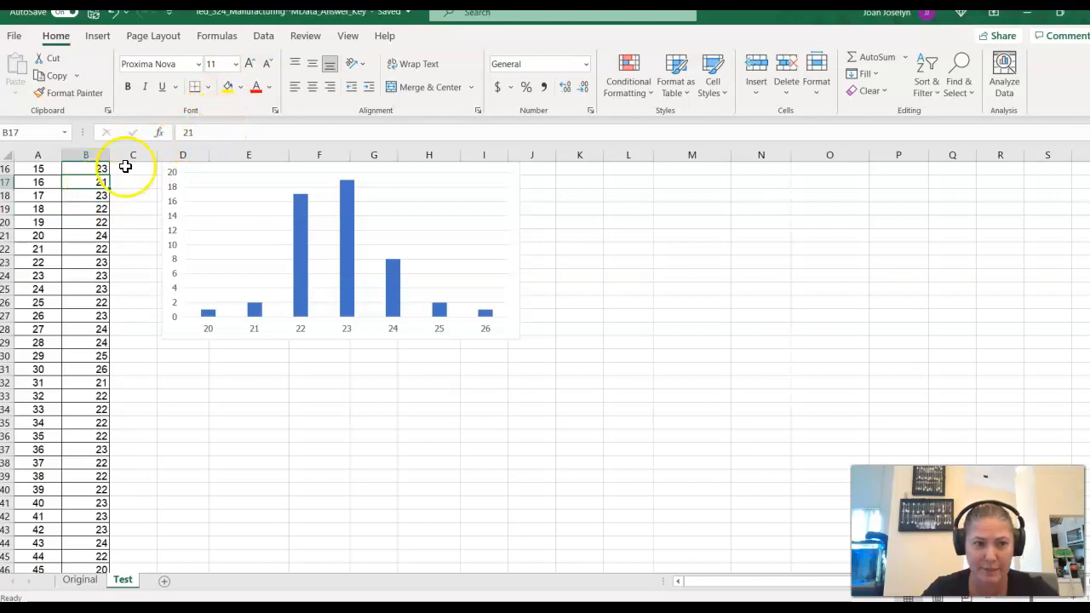
pyautogui.click(229, 87)
pyautogui.click(89, 383)
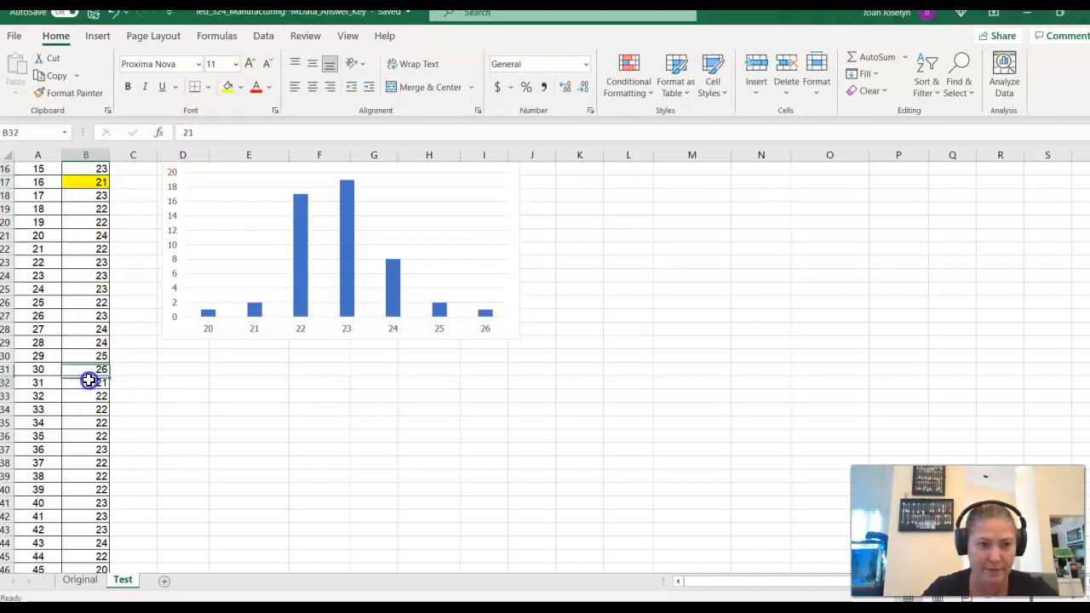
pyautogui.click(228, 87)
# - Enter 2 as the # Jumbo Rolls count for IV 21 in O5
pyautogui.scroll(5, 102, 455)
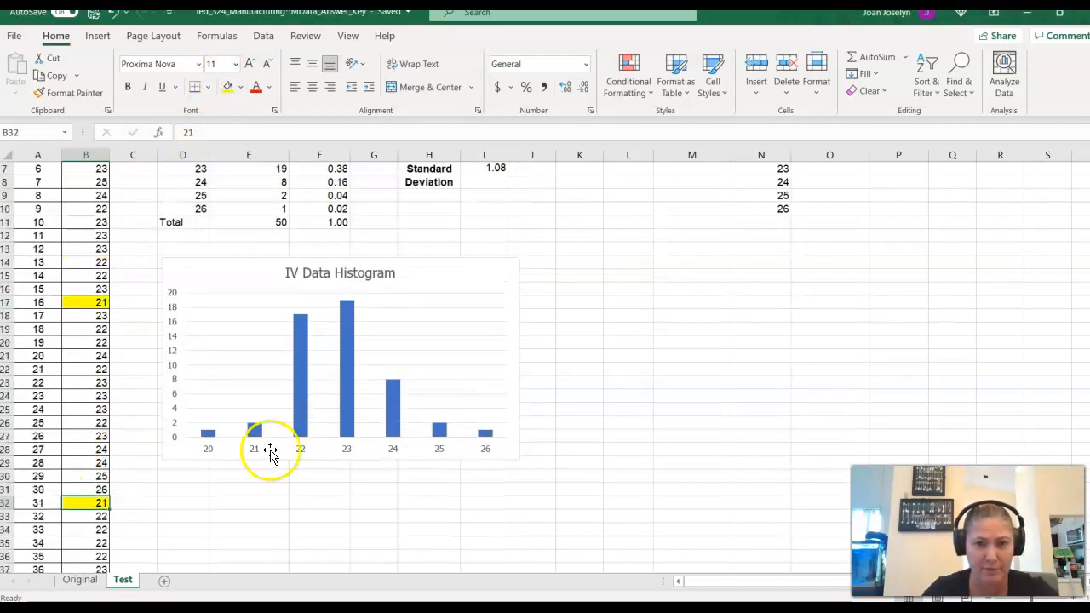
pyautogui.click(858, 231)
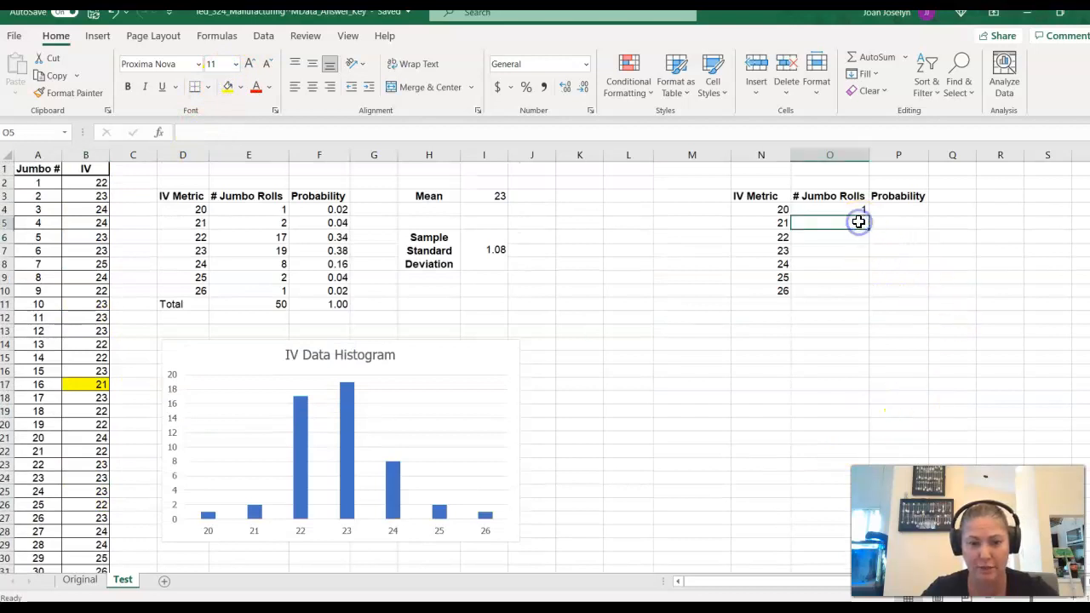
pyautogui.write('2')
pyautogui.click(835, 240)
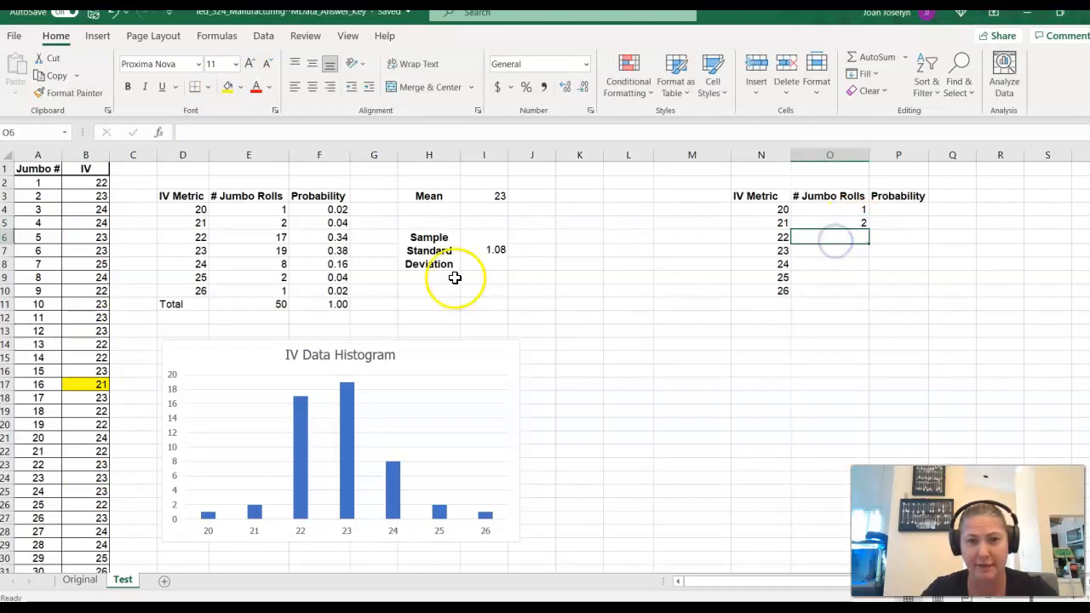
# - Copy the # Jumbo Rolls counts for IV 22 to 26 from E6:E10 into the new table starting at O6
pyautogui.click(270, 238)
pyautogui.hotkey('shift', 'Down')
pyautogui.hotkey('shift', 'Down')
pyautogui.hotkey('shift', 'Down')
pyautogui.hotkey('shift', 'Down')
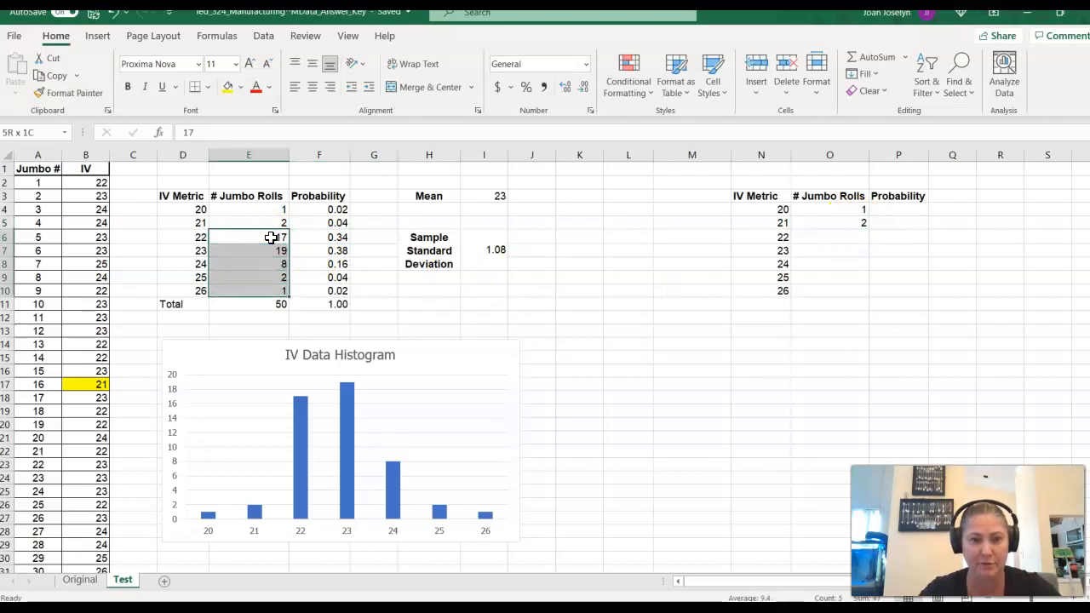
pyautogui.hotkey('ctrl', 'c')
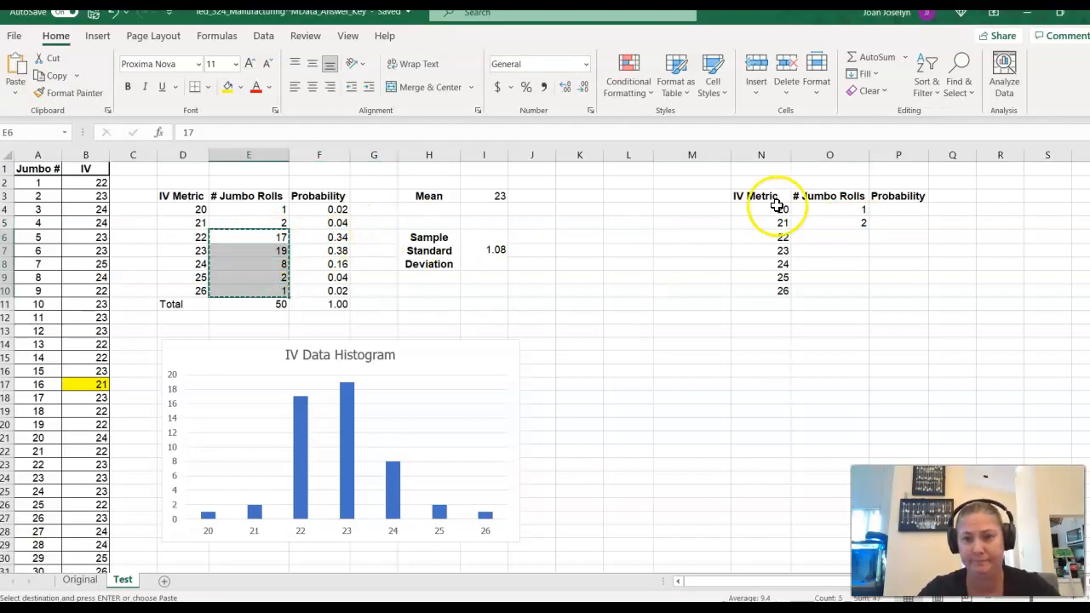
pyautogui.click(831, 235)
pyautogui.hotkey('ctrl', 'v')
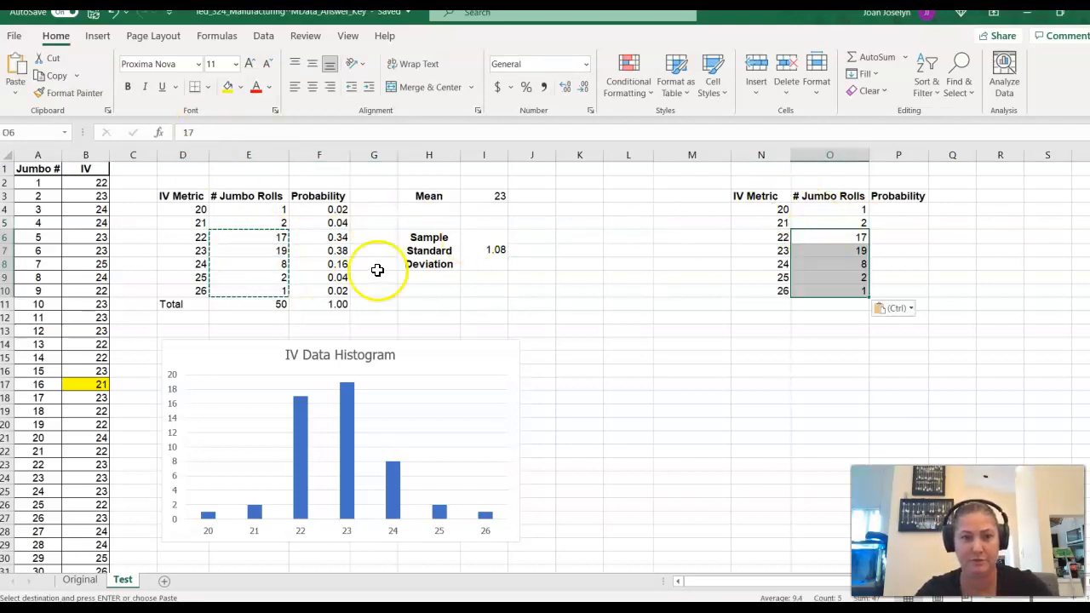
# - Label the row beneath the IV Metric values as Total in N11
pyautogui.click(691, 320)
pyautogui.click(776, 305)
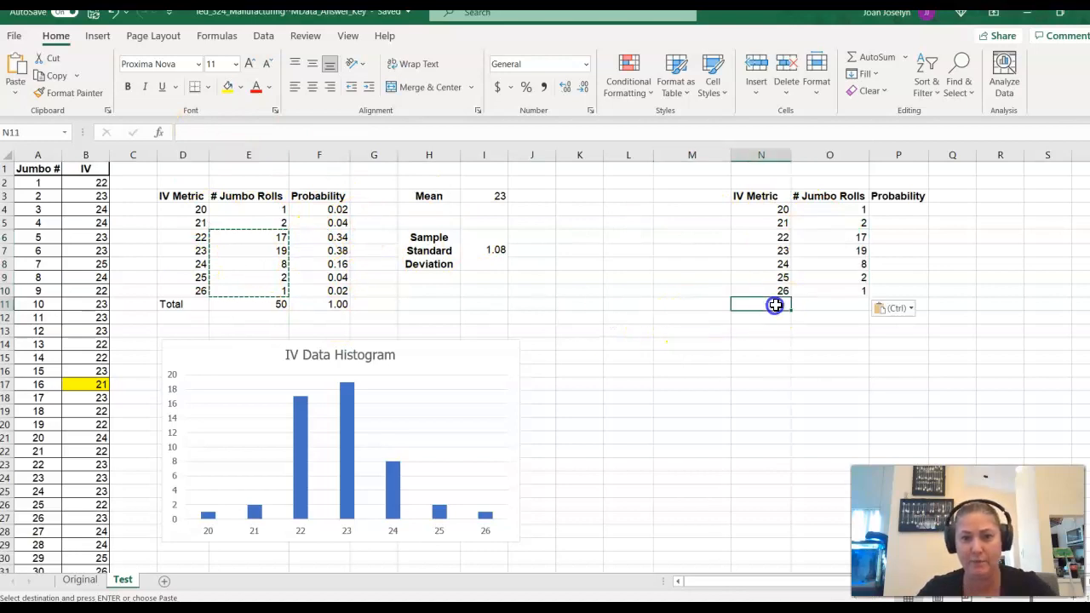
pyautogui.write('To')
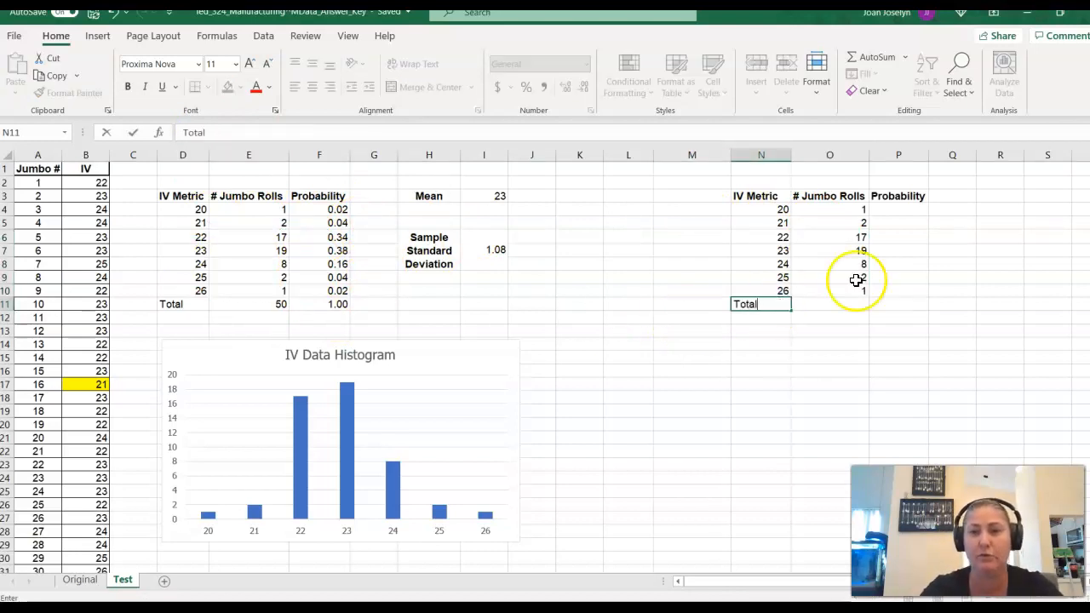
pyautogui.write('tal')
pyautogui.click(820, 293)
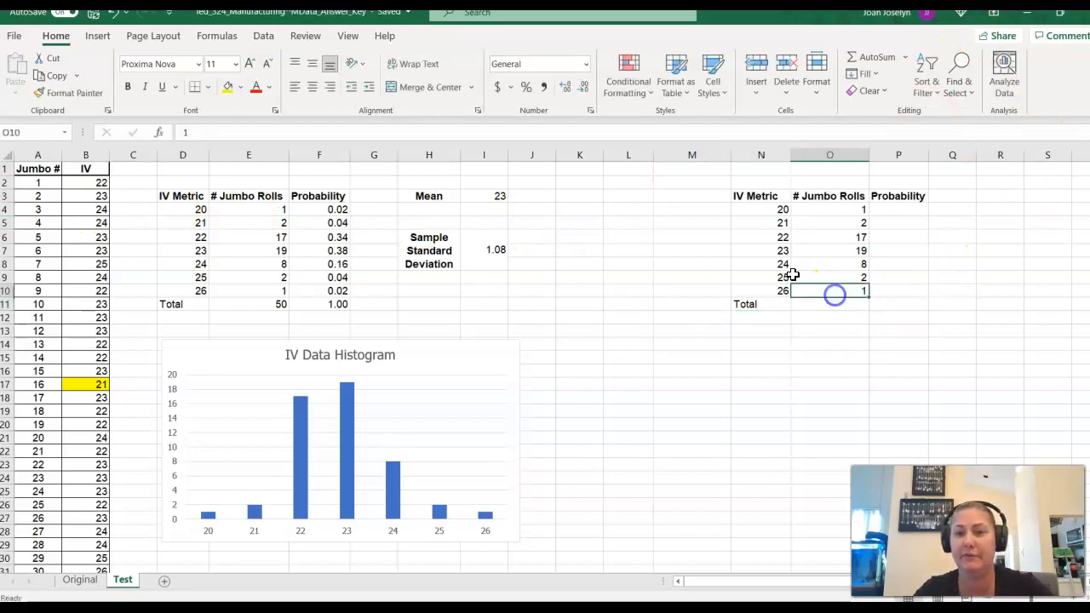
# - Sum the # Jumbo Rolls counts O4:O10 into O11 with AutoSum and check the total against the last jumbo number in A51
pyautogui.click(843, 293)
pyautogui.hotkey('shift', 'Up')
pyautogui.hotkey('shift', 'Up')
pyautogui.hotkey('shift', 'Up')
pyautogui.hotkey('shift', 'Up')
pyautogui.hotkey('shift', 'Up')
pyautogui.hotkey('shift', 'Up')
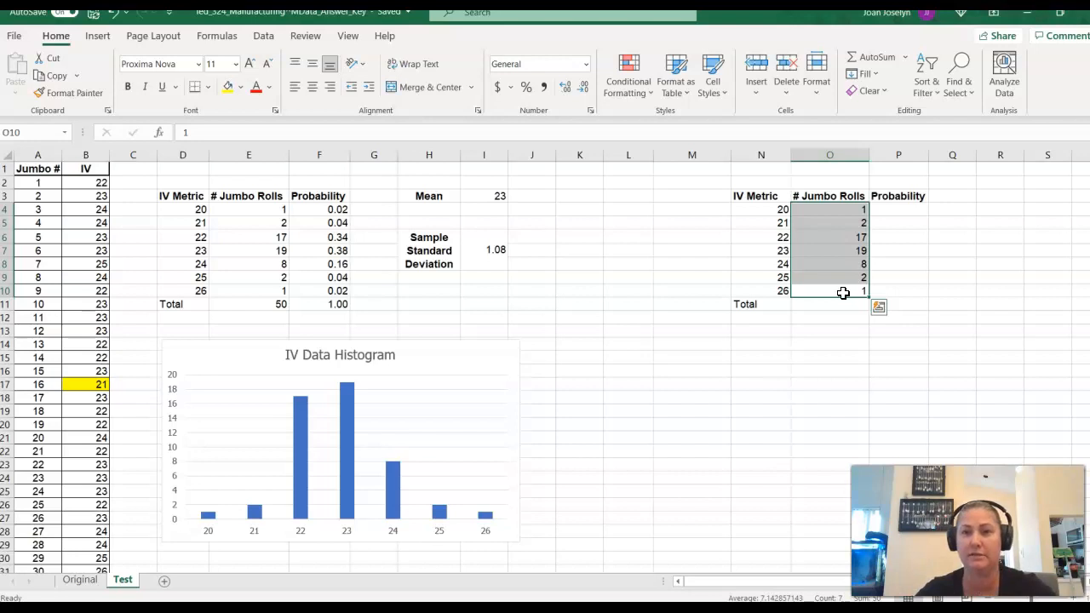
pyautogui.click(877, 60)
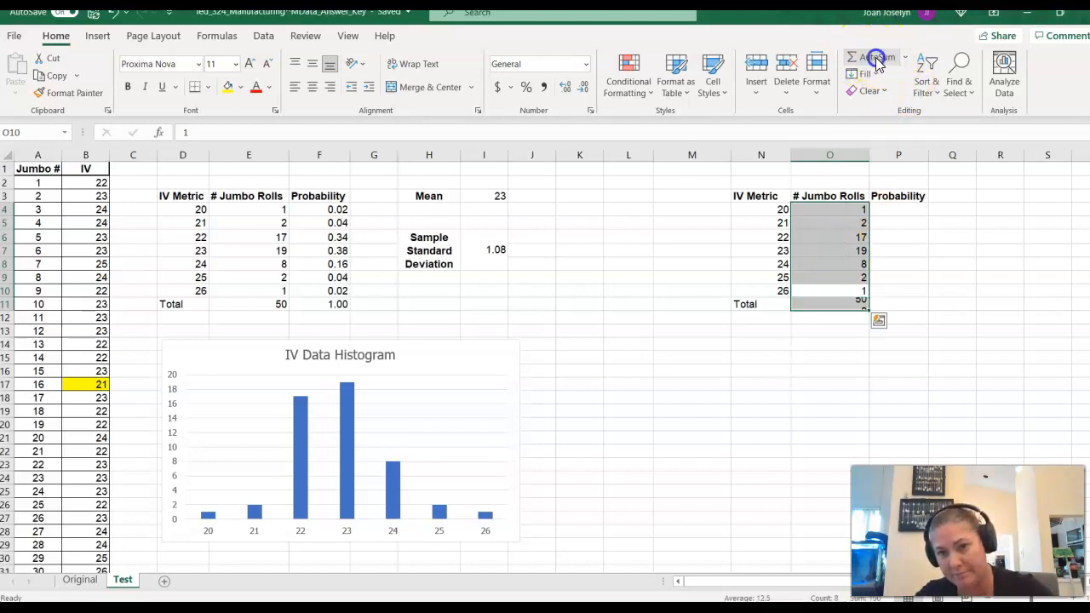
pyautogui.click(841, 304)
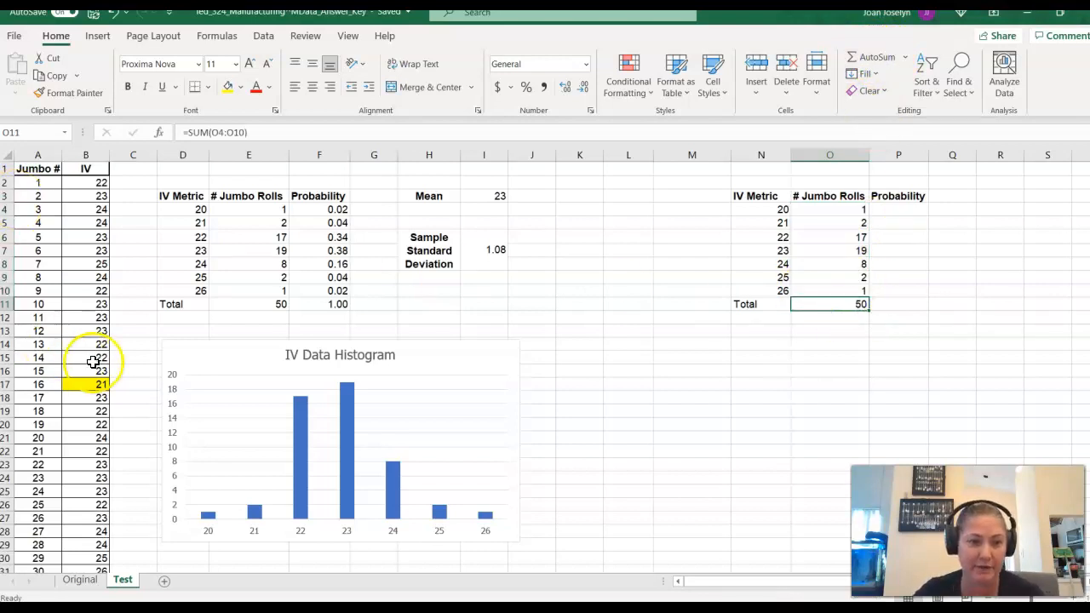
pyautogui.scroll(-6, 76, 401)
pyautogui.scroll(-2, 45, 503)
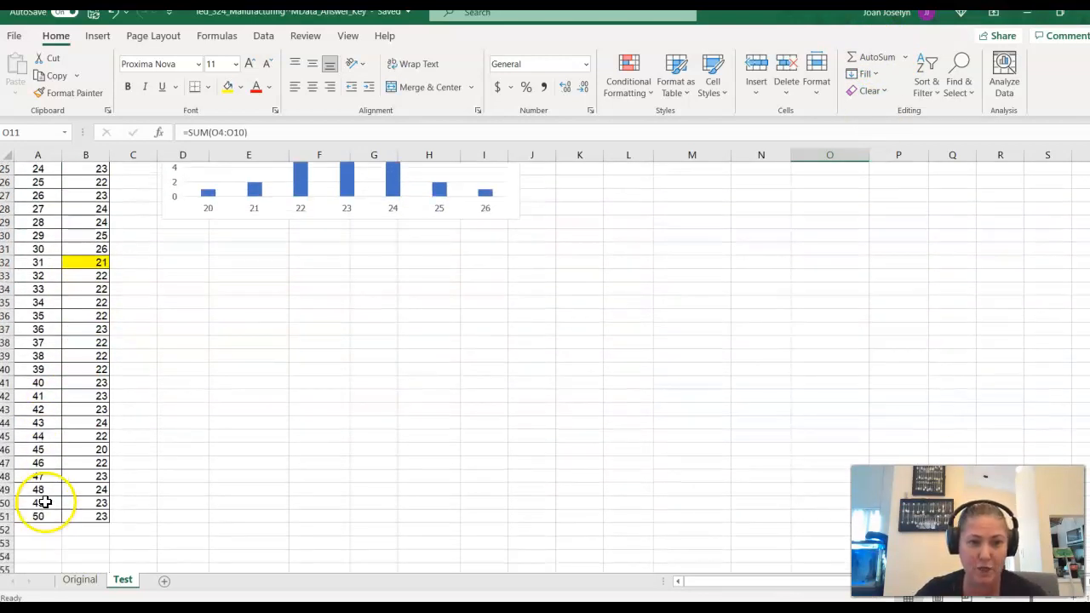
pyautogui.click(39, 514)
pyautogui.scroll(8, 587, 455)
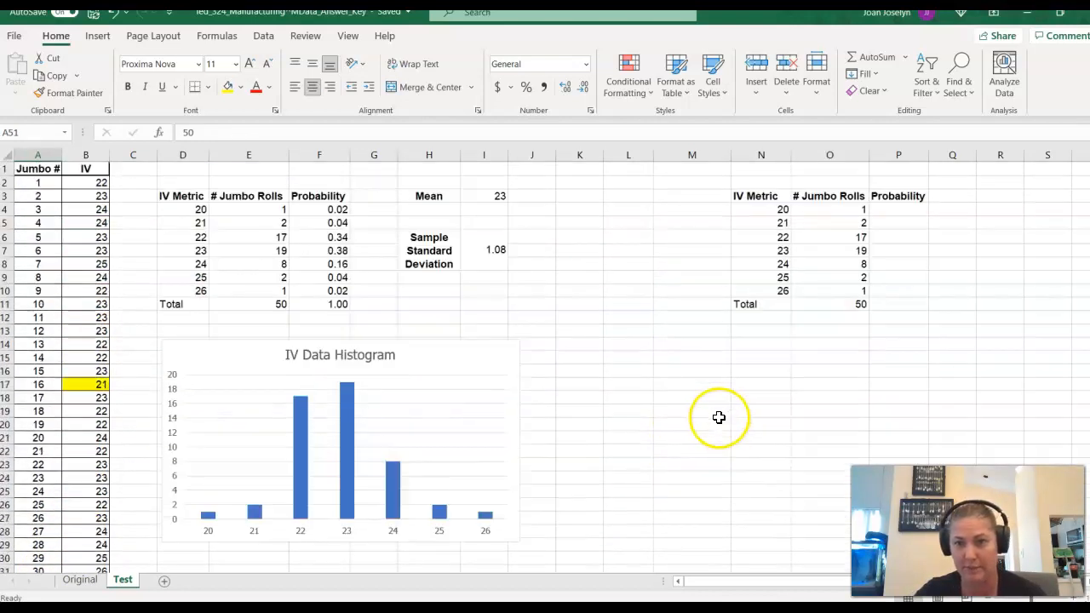
# - Calculate the Probability for IV 20 in P4 by dividing its count in O4 by the total in O11
pyautogui.click(911, 209)
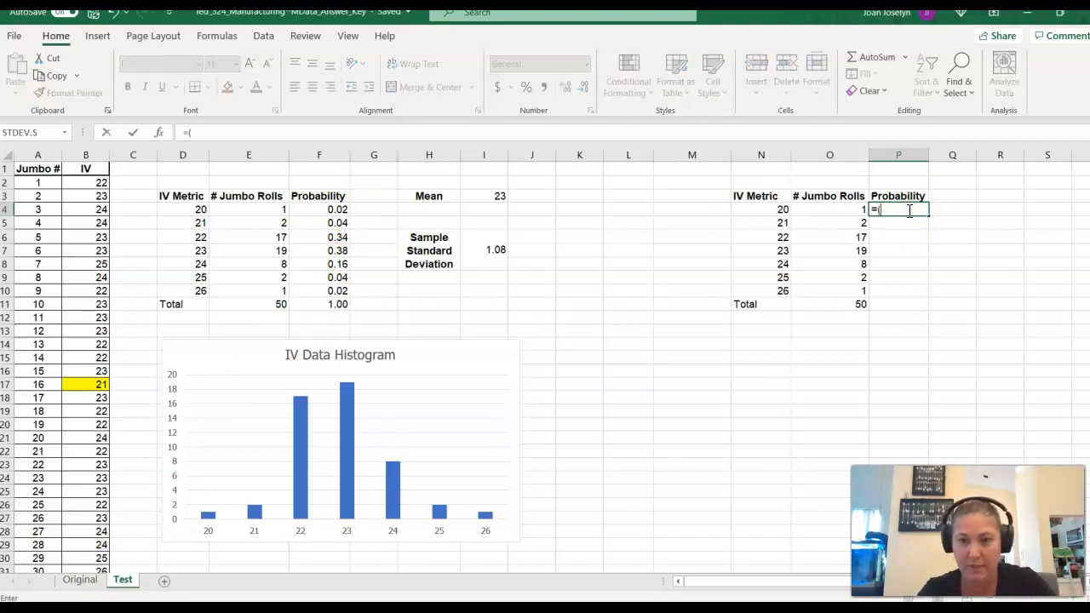
pyautogui.click(849, 210)
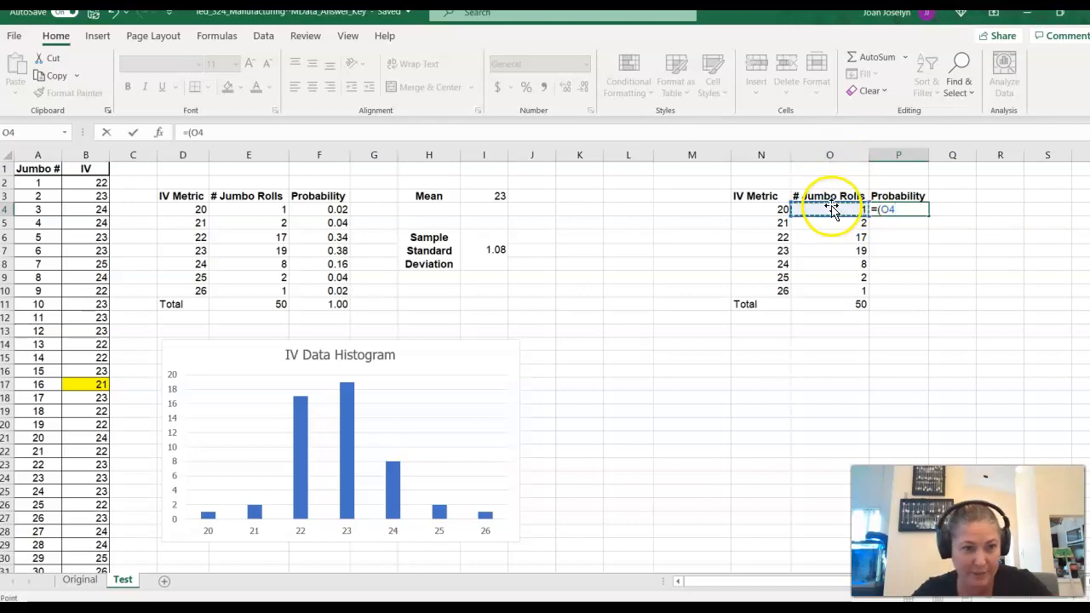
pyautogui.write('/')
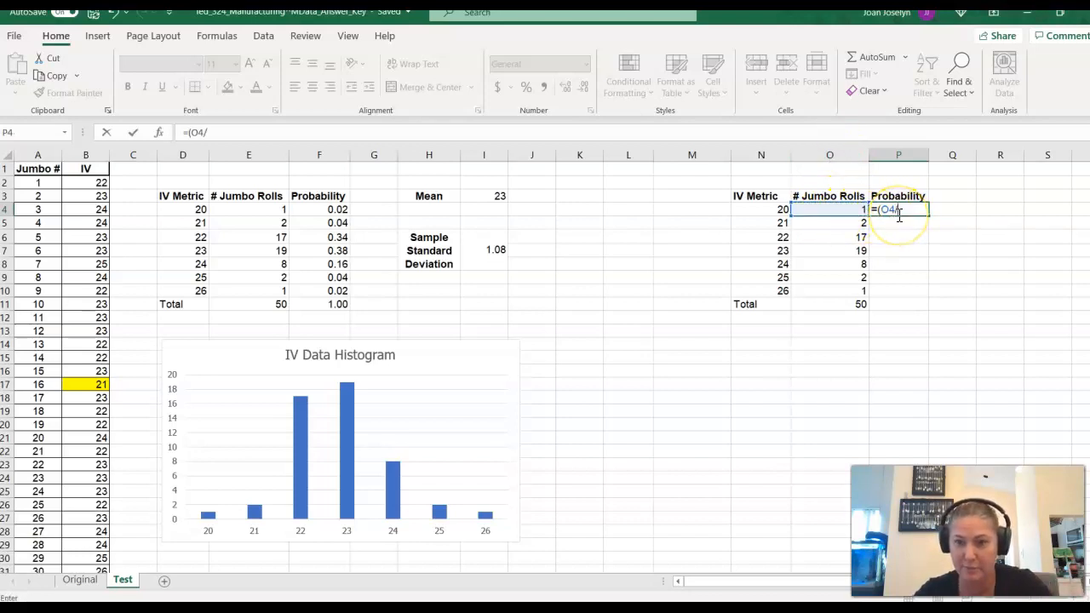
pyautogui.click(844, 304)
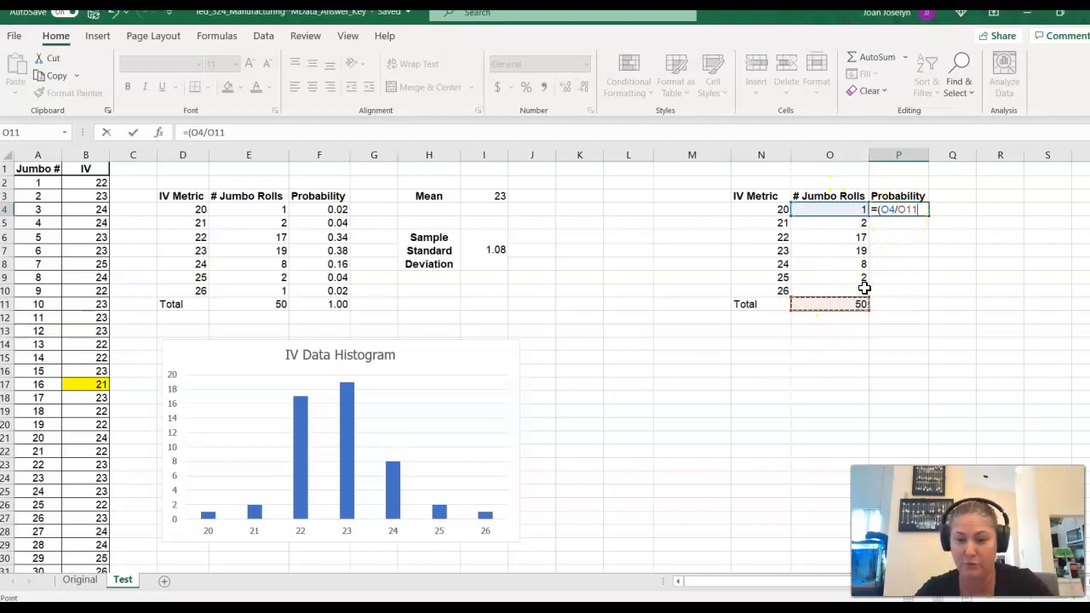
pyautogui.press('Return')
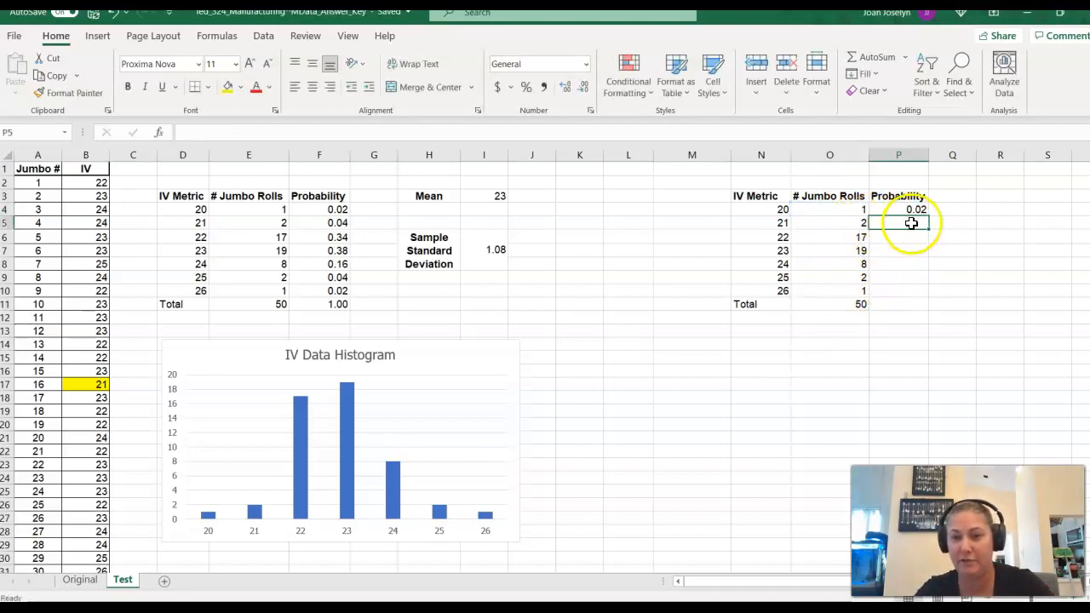
# - Calculate the Probability for IV 21 in P5 by dividing its count in O5 by the total in O11
pyautogui.write('=(')
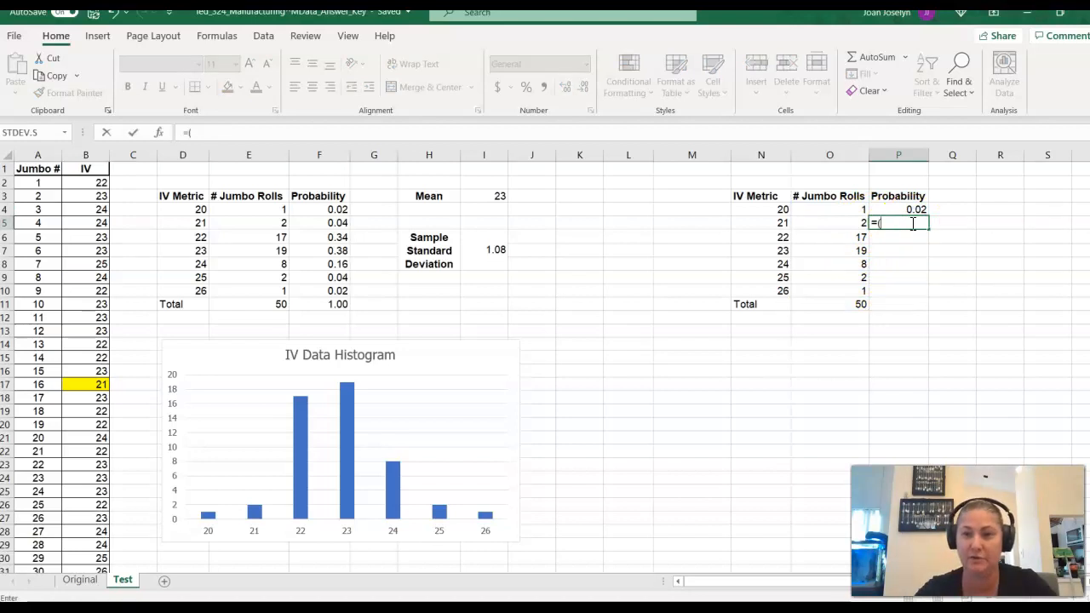
pyautogui.click(848, 223)
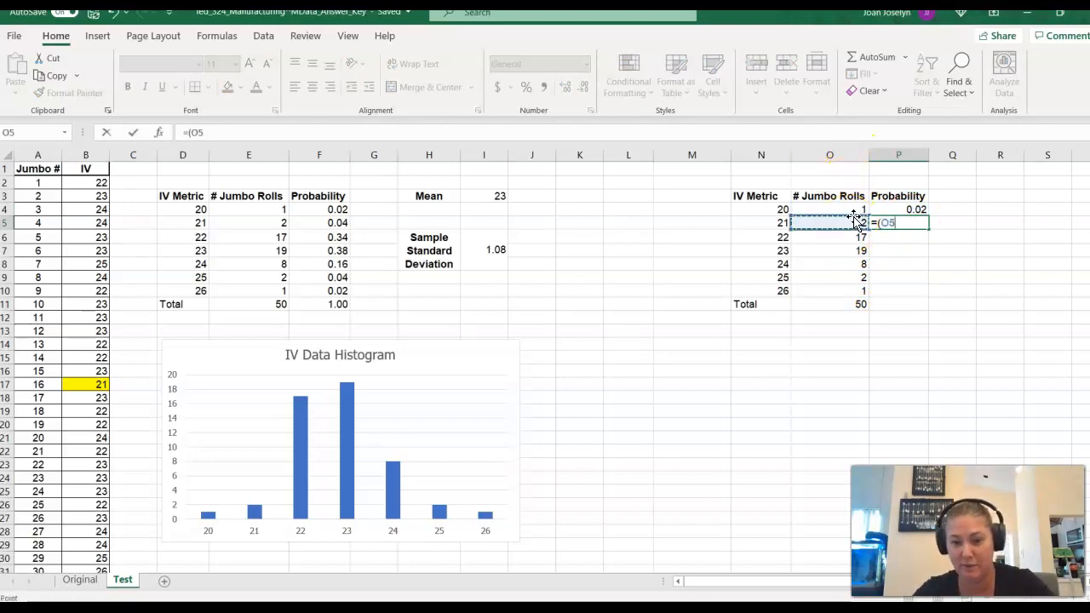
pyautogui.click(853, 305)
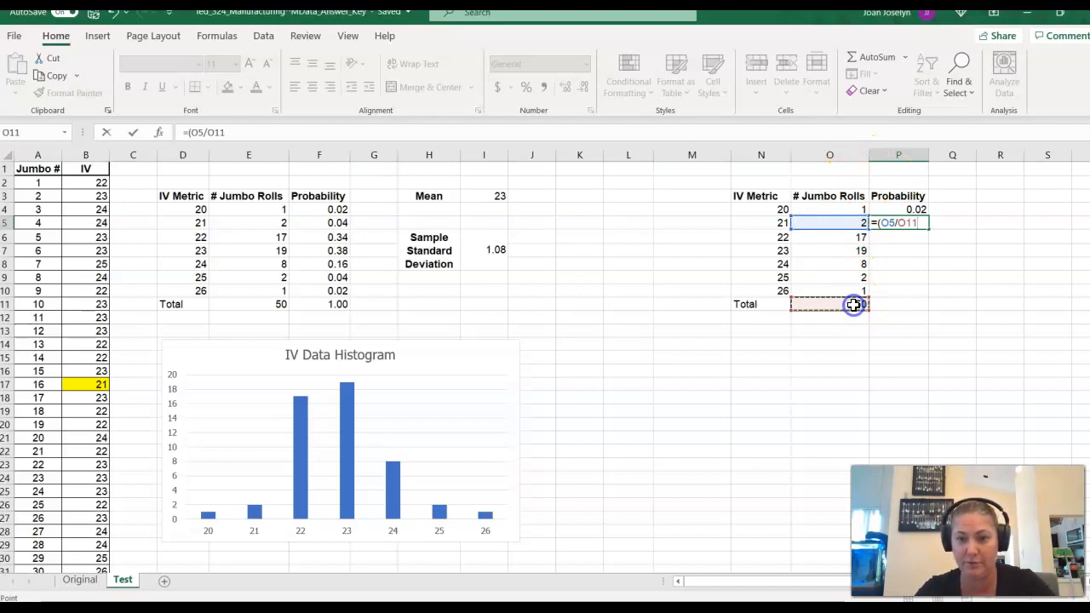
pyautogui.press('Return')
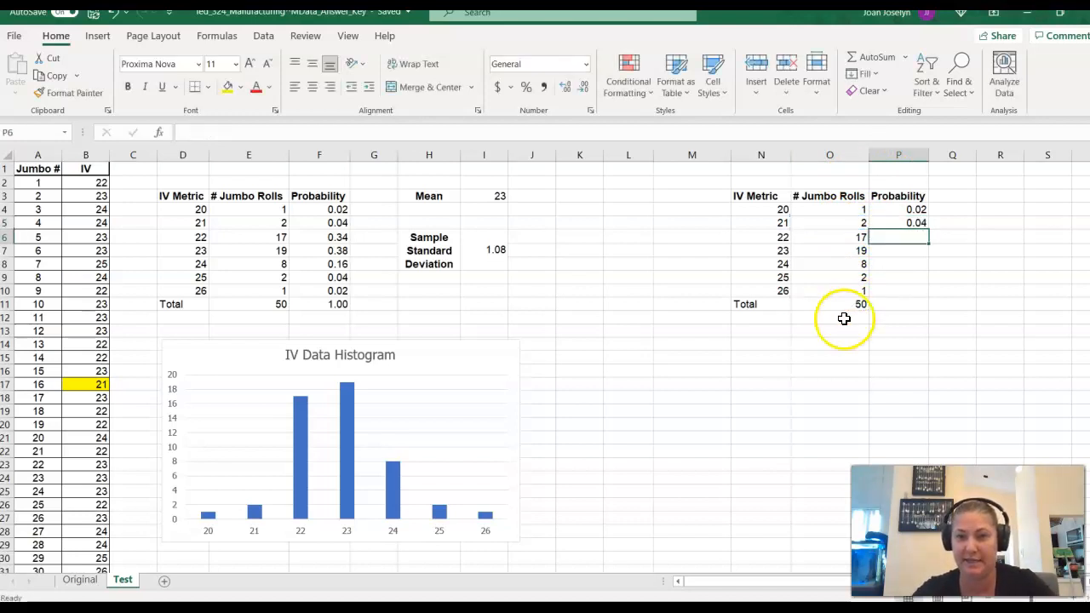
# - Calculate the Probability for IV 22 in P6 by dividing its count in O6 by the total in O11
pyautogui.write('=(')
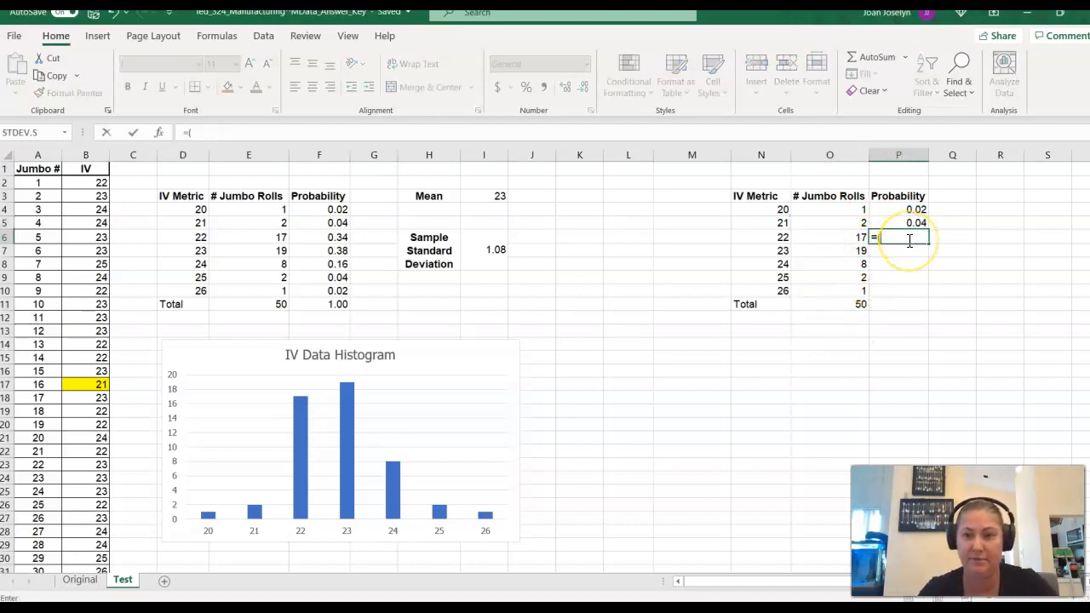
pyautogui.click(841, 237)
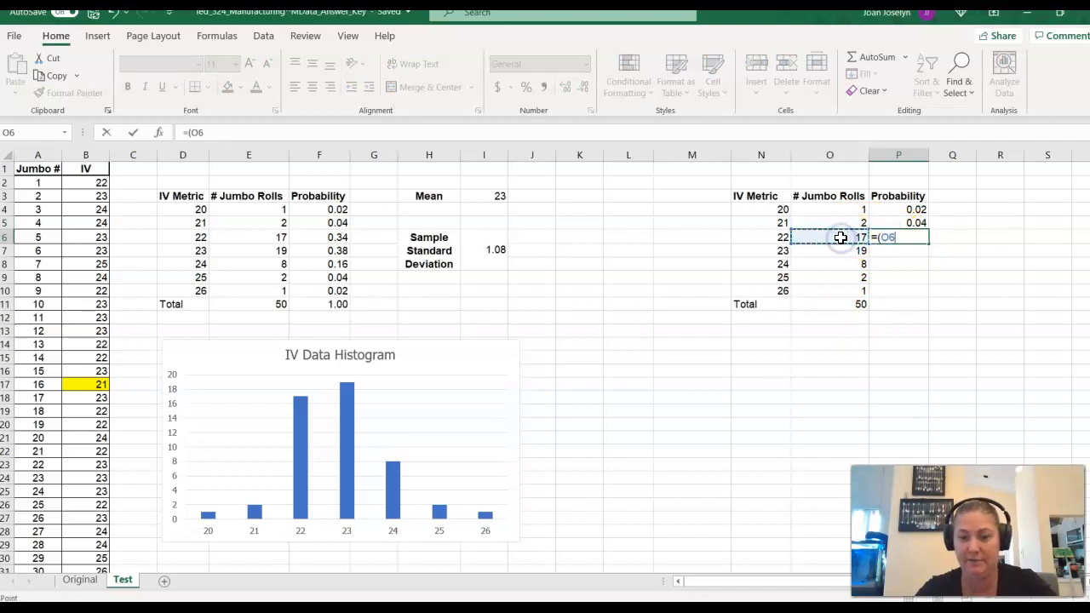
pyautogui.write('/')
pyautogui.click(852, 305)
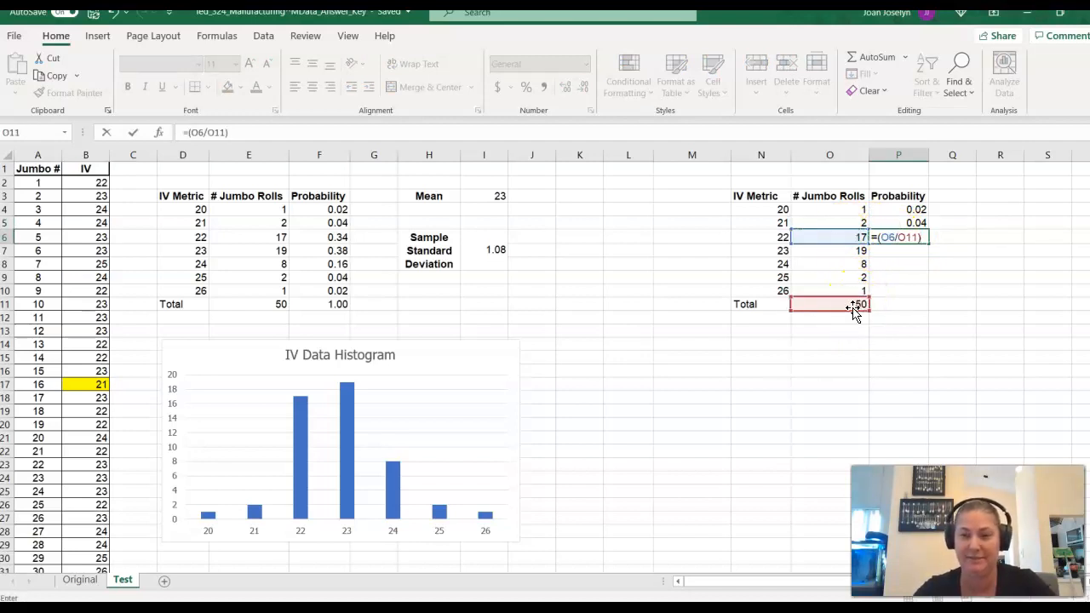
pyautogui.write(')')
pyautogui.press('Return')
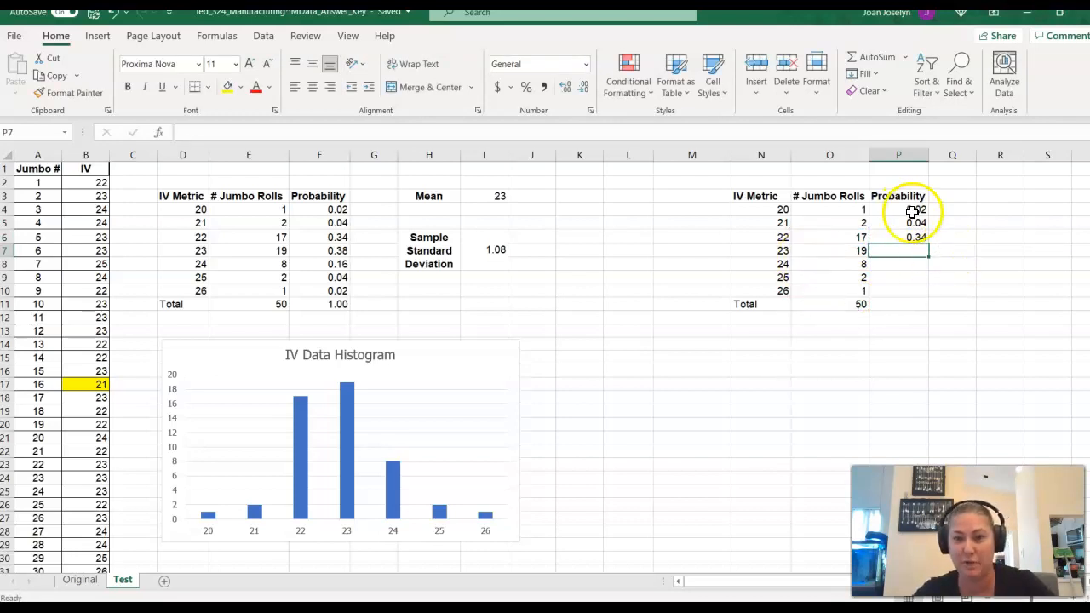
# - Copy the Probability formulas for IV 23 to 26 from F7:F10 of the finished table into P7:P10
pyautogui.click(332, 250)
pyautogui.moveTo(332, 250); pyautogui.dragTo(333, 276)
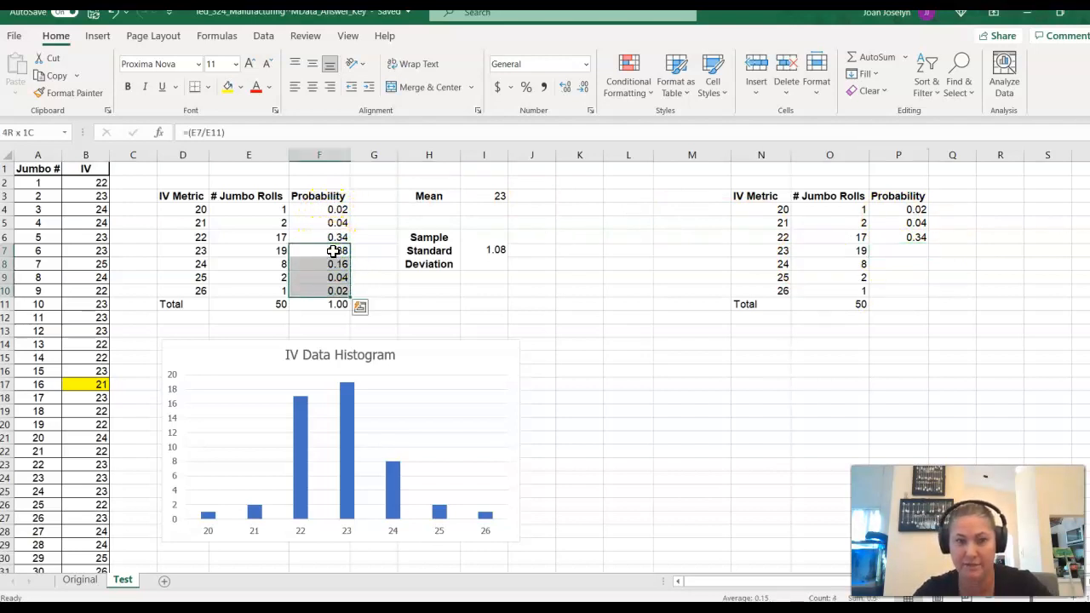
pyautogui.hotkey('ctrl', 'c')
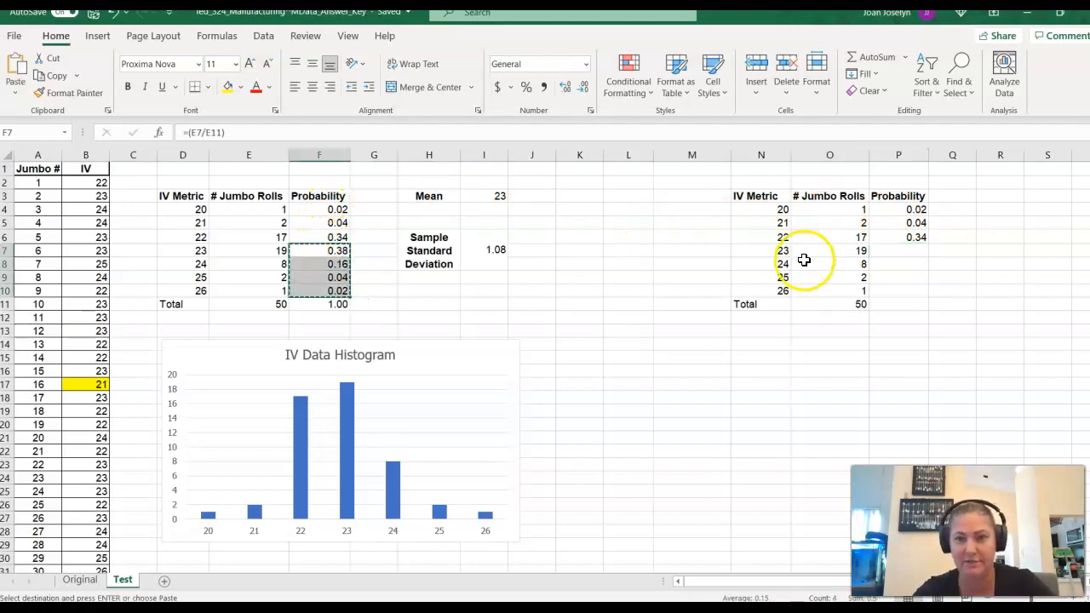
pyautogui.click(913, 251)
pyautogui.hotkey('ctrl', 'v')
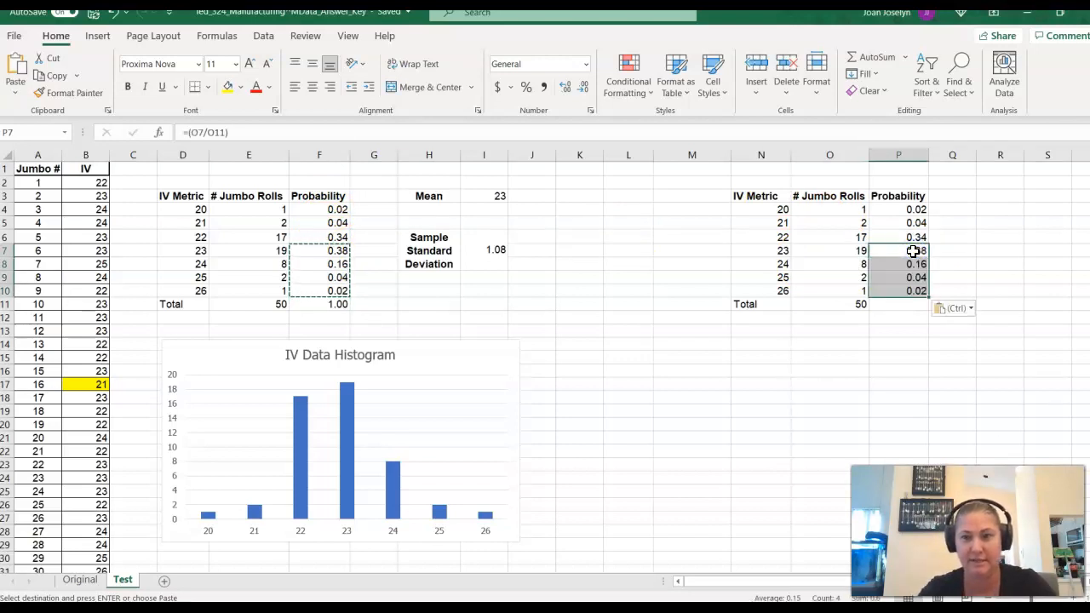
# - Sum the Probability values P4:P10 into P11 with AutoSum
pyautogui.click(908, 315)
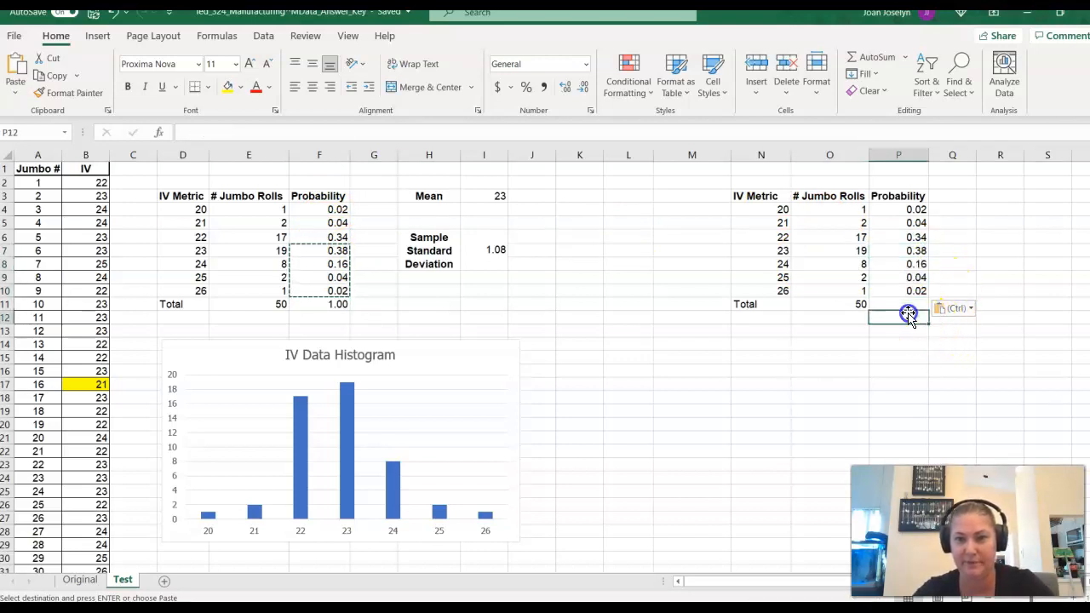
pyautogui.click(913, 302)
pyautogui.click(908, 292)
pyautogui.hotkey('shift', 'Up')
pyautogui.hotkey('shift', 'Up')
pyautogui.hotkey('shift', 'Up')
pyautogui.hotkey('shift', 'Up')
pyautogui.hotkey('shift', 'Up')
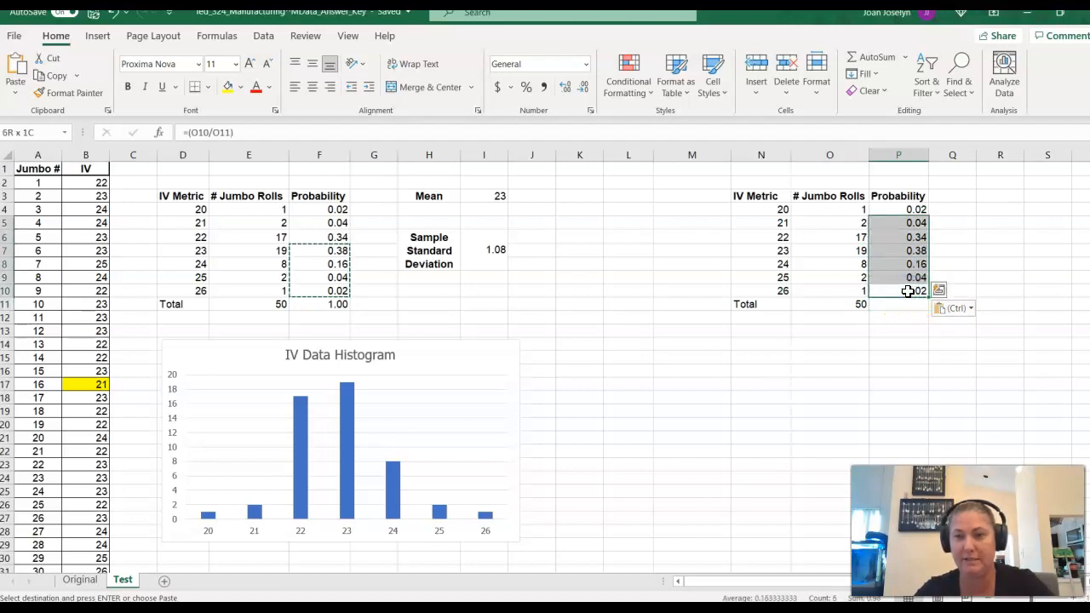
pyautogui.hotkey('shift', 'Up')
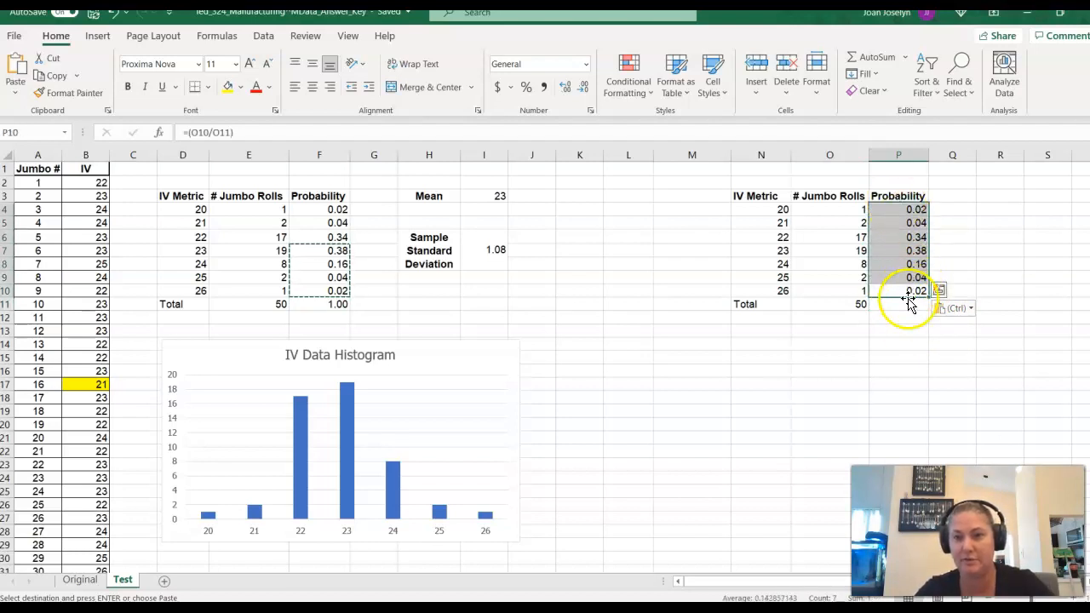
pyautogui.click(894, 65)
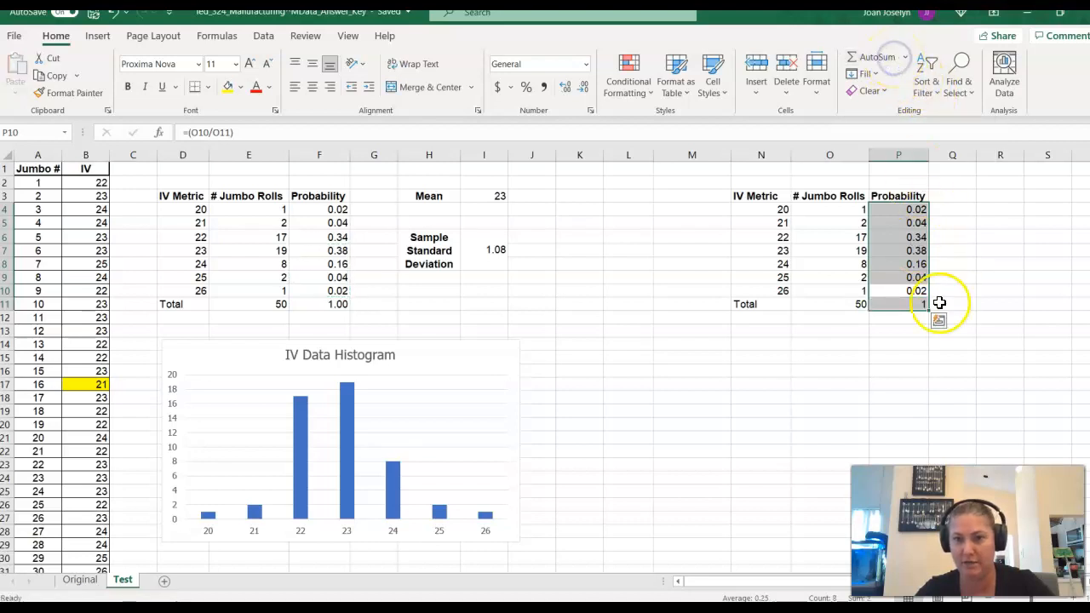
pyautogui.click(904, 328)
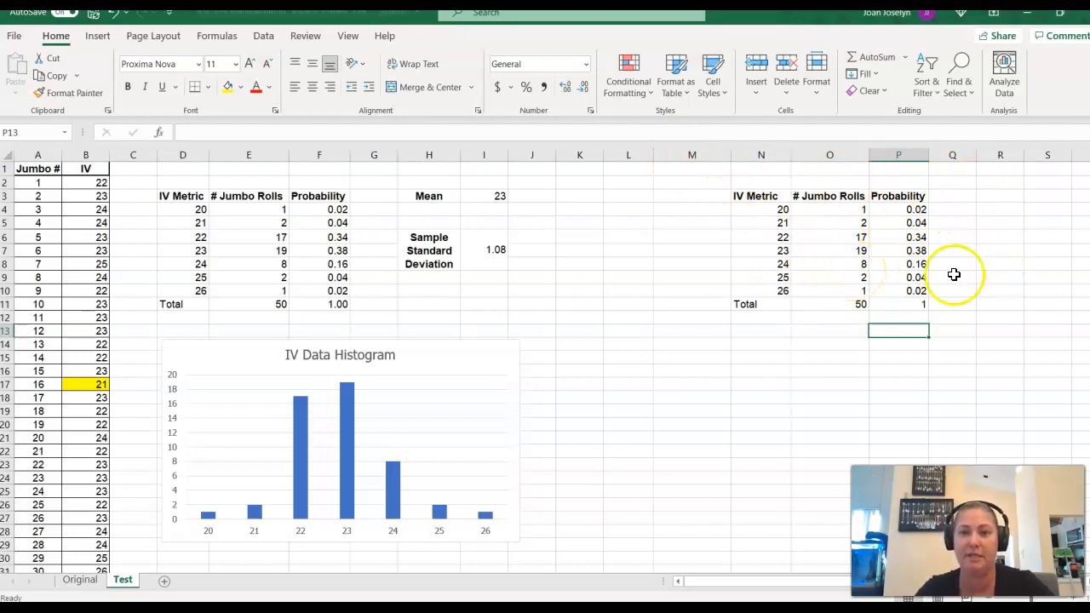
# - Label cell R3 beside the new table as Mean
pyautogui.click(992, 196)
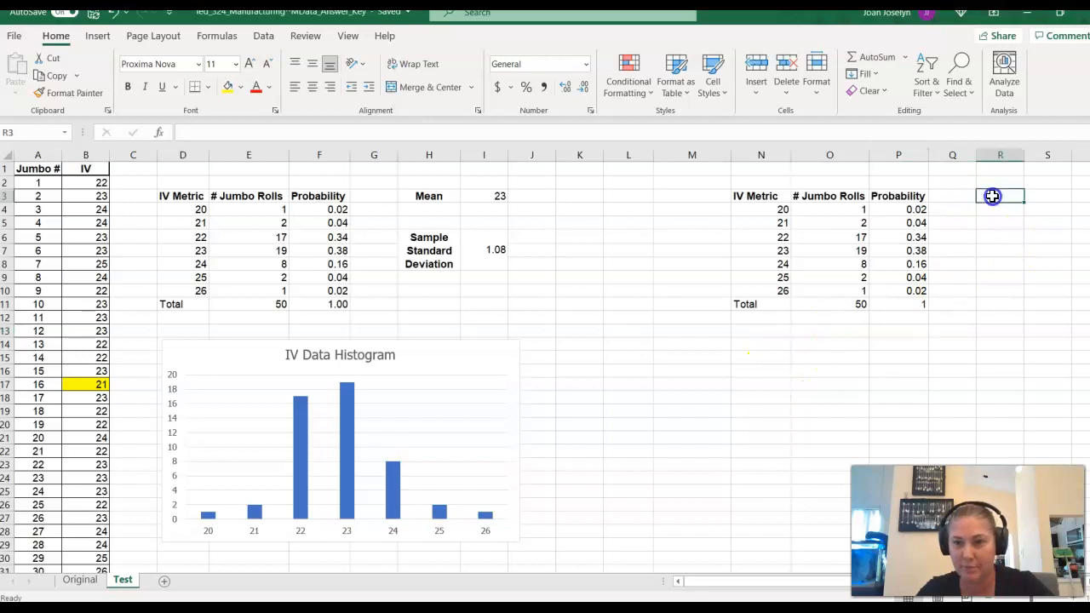
pyautogui.write('Mean')
# - Calculate the average of the IV data B2:B51 in S3 and check the resulting cell
pyautogui.click(1048, 195)
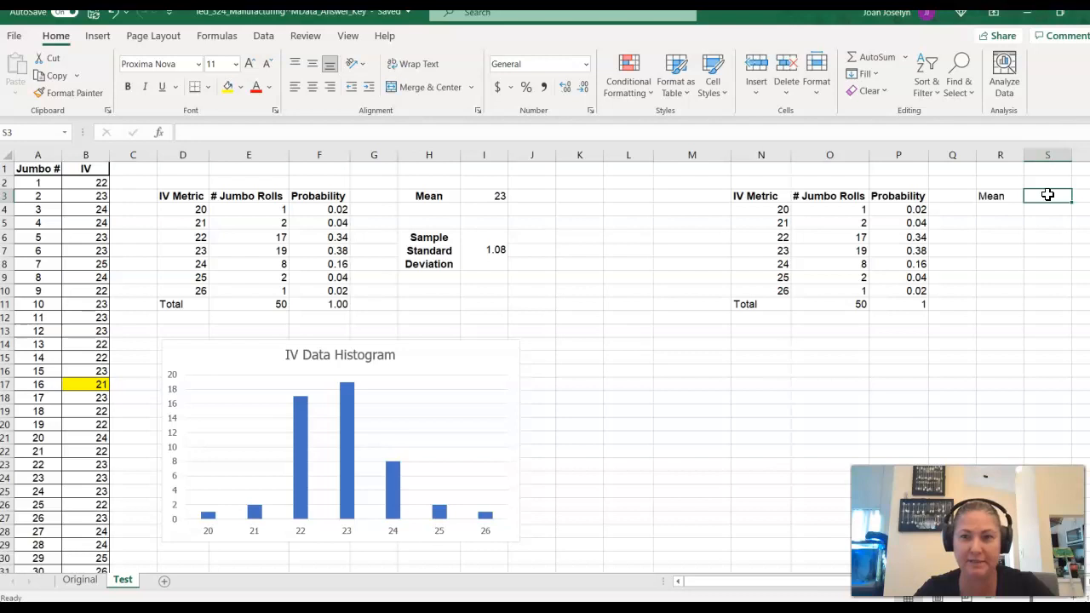
pyautogui.click(909, 59)
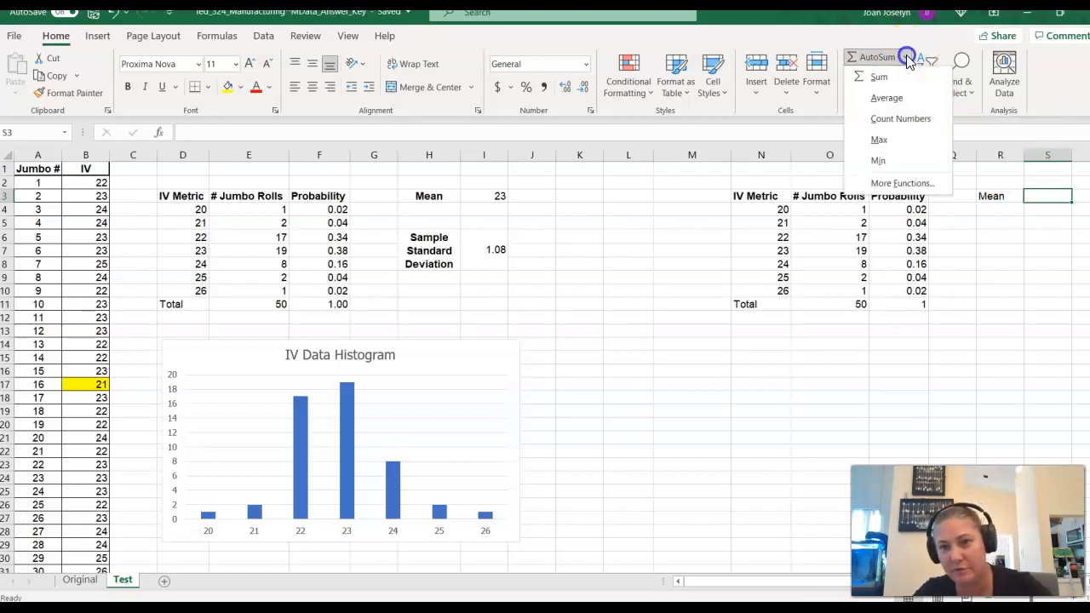
pyautogui.click(896, 104)
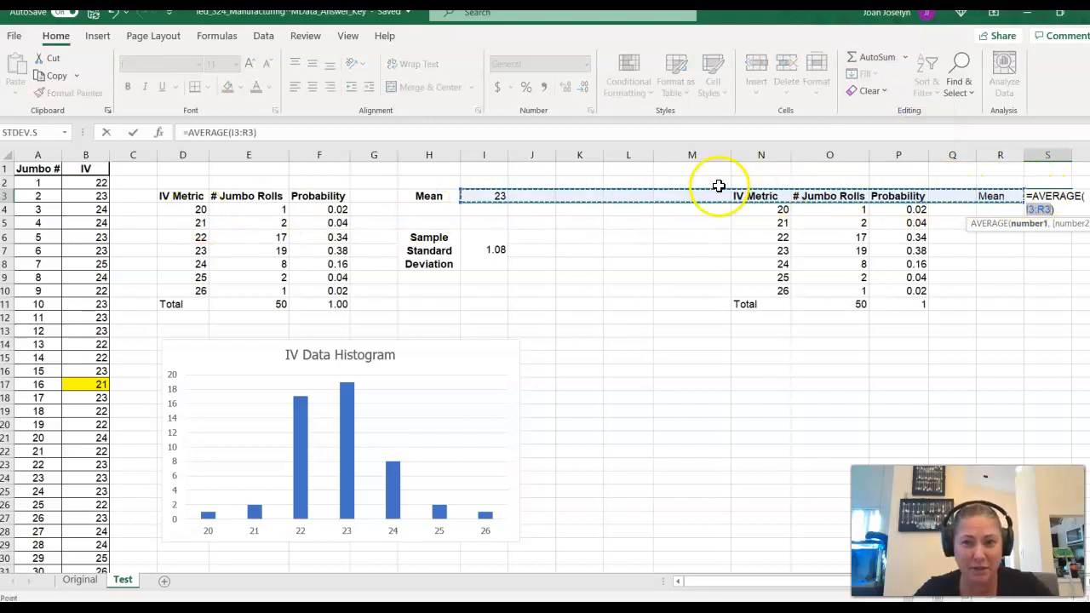
pyautogui.click(86, 184)
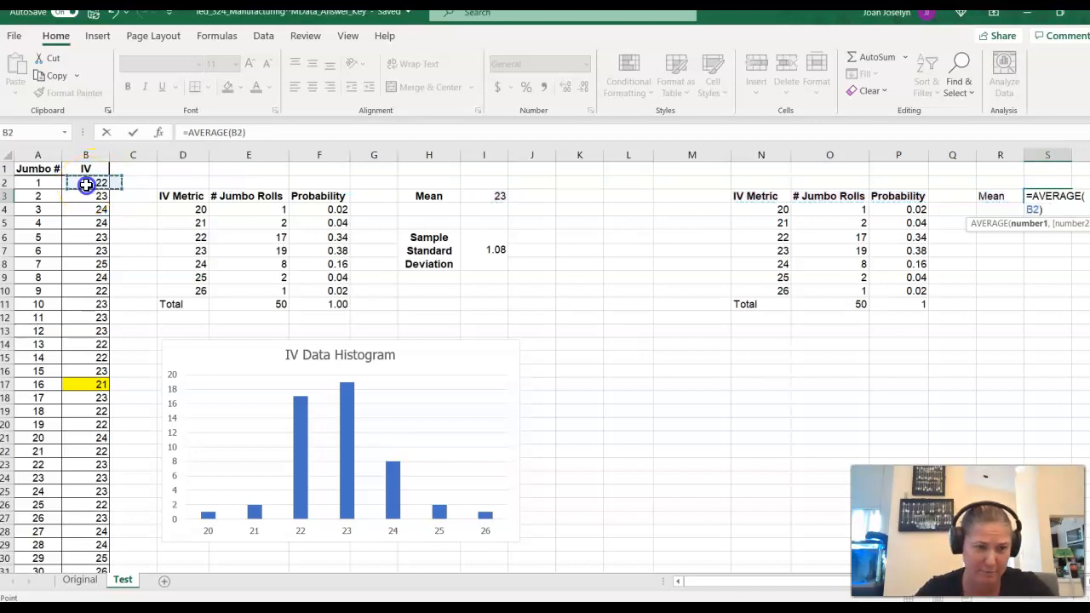
pyautogui.hotkey('shift', 'Down')
pyautogui.hotkey('shift', 'Down')
pyautogui.hotkey('shift', 'Down')
pyautogui.hotkey('shift', 'Down')
pyautogui.hotkey('shift', 'Down')
pyautogui.hotkey('shift', 'Down')
pyautogui.hotkey('shift', 'Down')
pyautogui.hotkey('shift', 'Down')
pyautogui.hotkey('shift', 'Down')
pyautogui.hotkey('shift', 'Down')
pyautogui.hotkey('shift', 'Down')
pyautogui.hotkey('shift', 'Down')
pyautogui.hotkey('shift', 'Down')
pyautogui.hotkey('shift', 'Down')
pyautogui.hotkey('shift', 'Down')
pyautogui.hotkey('shift', 'Down')
pyautogui.hotkey('shift', 'Down')
pyautogui.hotkey('shift', 'Down')
pyautogui.hotkey('shift', 'Down')
pyautogui.hotkey('shift', 'Down')
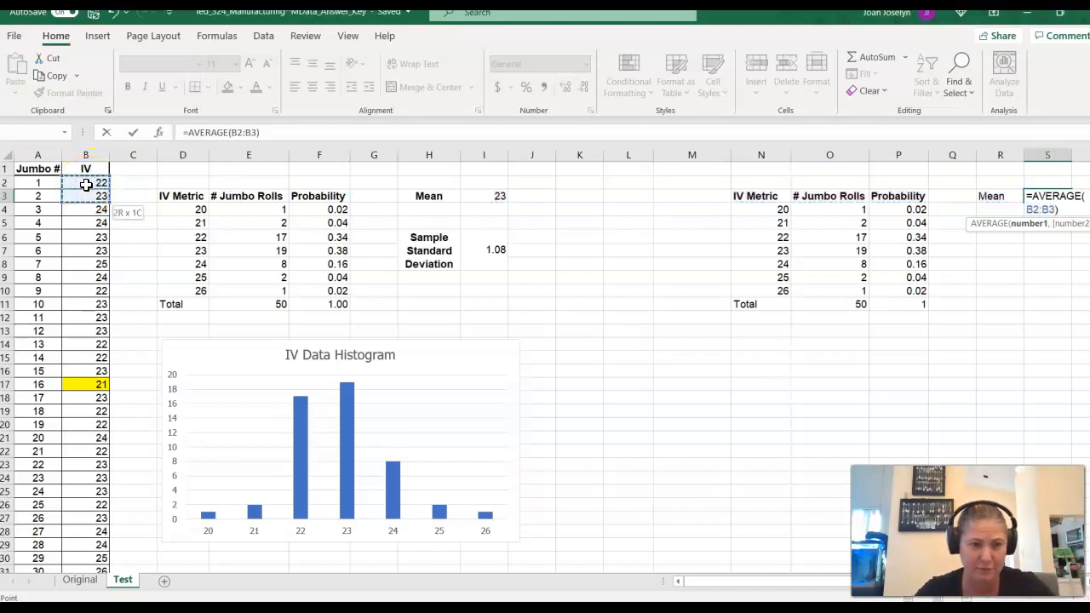
pyautogui.hotkey('shift', 'Down')
pyautogui.hotkey('shift', 'Down')
pyautogui.hotkey('shift', 'Down')
pyautogui.hotkey('shift', 'Down')
pyautogui.hotkey('shift', 'Down')
pyautogui.hotkey('shift', 'Down')
pyautogui.hotkey('shift', 'Down')
pyautogui.hotkey('shift', 'Down')
pyautogui.hotkey('shift', 'Down')
pyautogui.hotkey('shift', 'Down')
pyautogui.hotkey('shift', 'Down')
pyautogui.hotkey('shift', 'Down')
pyautogui.hotkey('shift', 'Down')
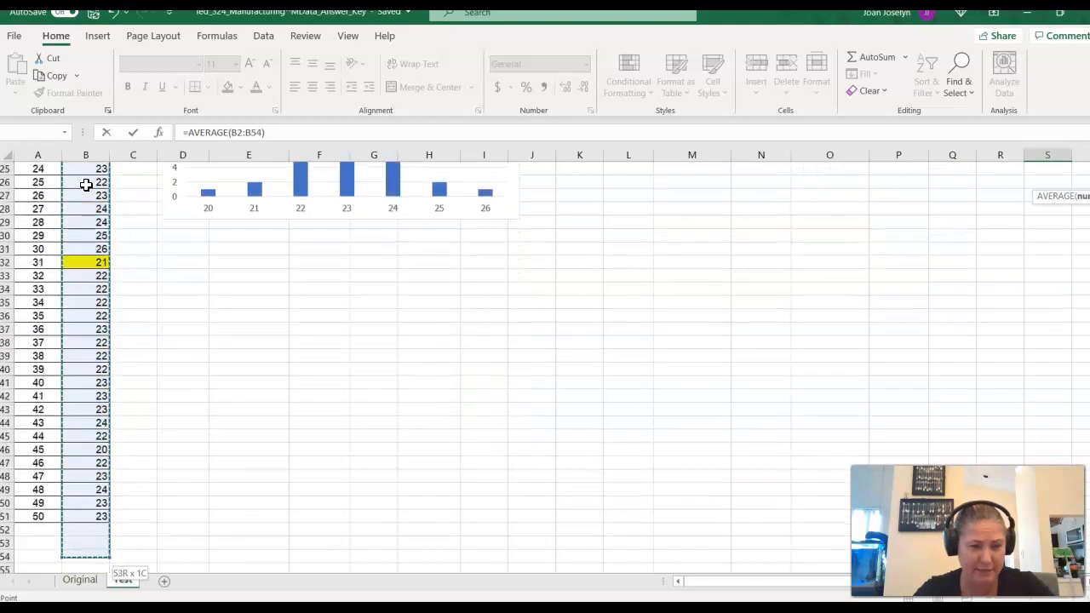
pyautogui.hotkey('shift', 'Up')
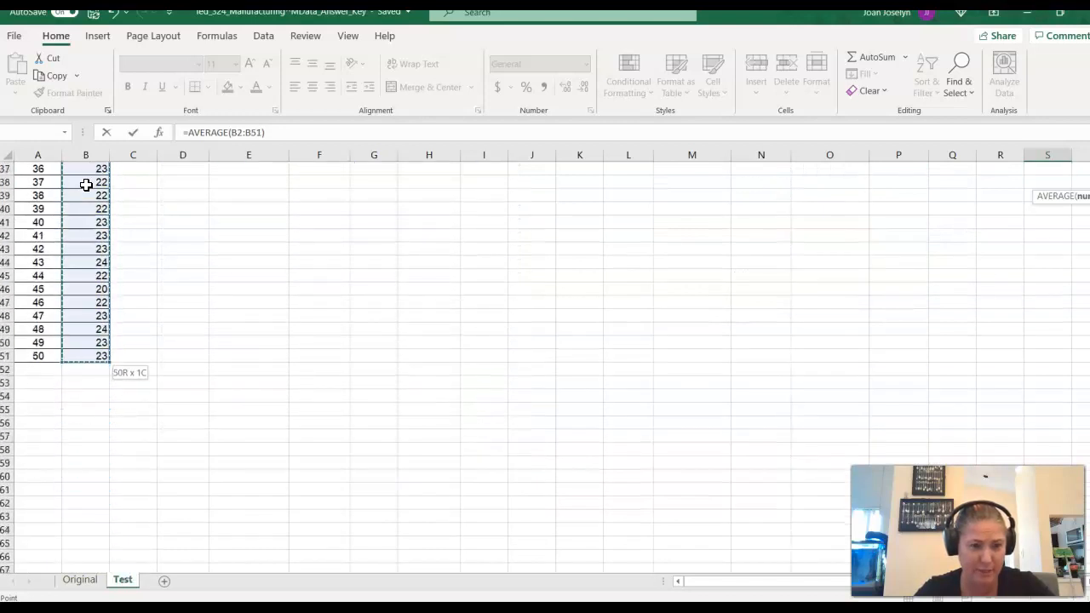
pyautogui.press('Return')
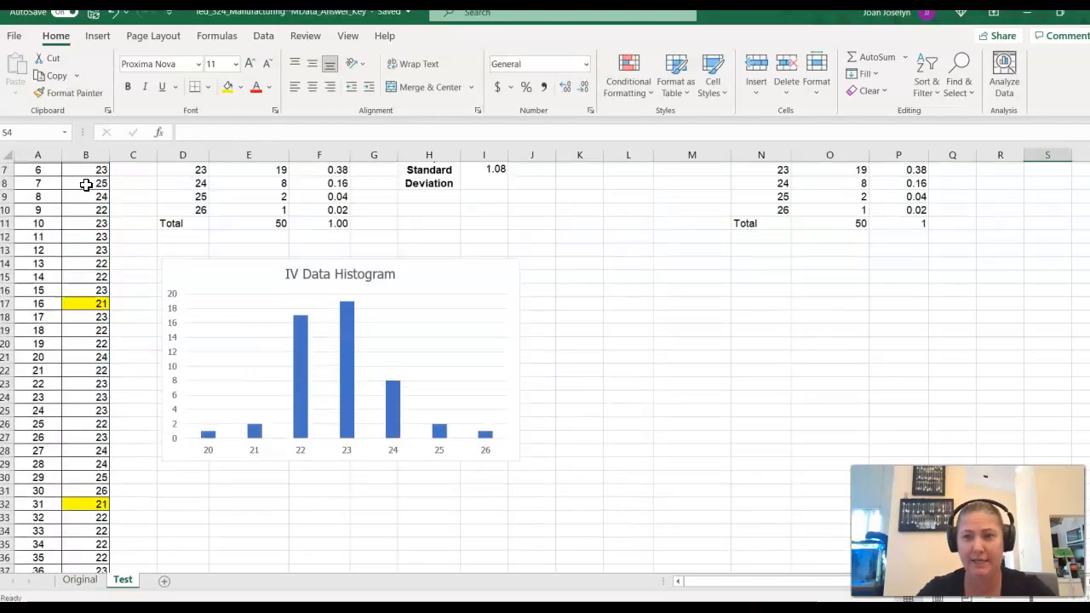
pyautogui.scroll(2, 171, 177)
pyautogui.click(1056, 196)
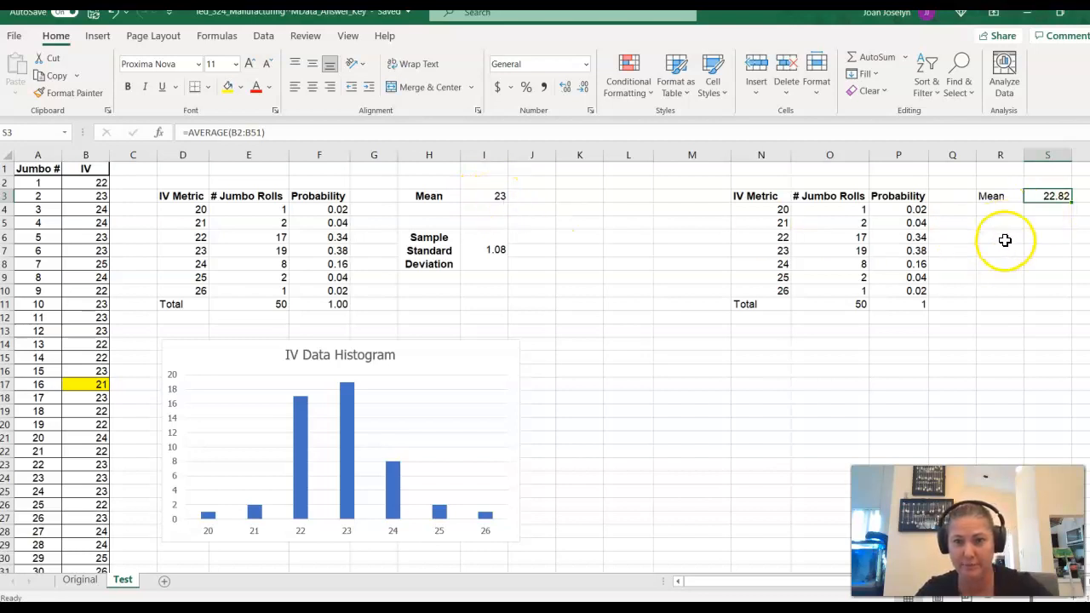
# - Copy the Sample Standard Deviation label from H6 to R6 and autofit column R to it
pyautogui.click(443, 255)
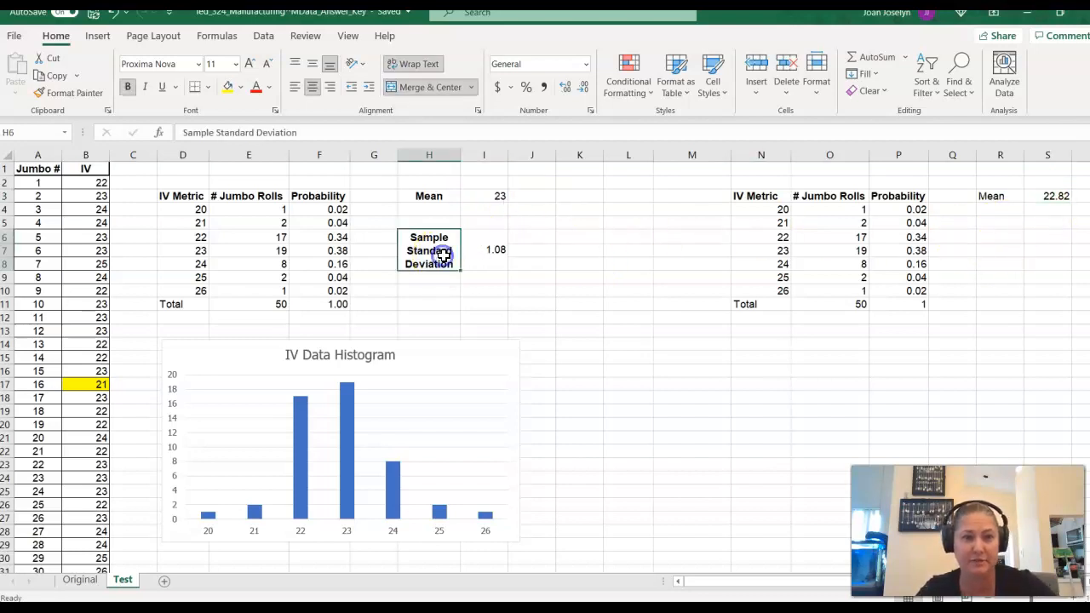
pyautogui.hotkey('ctrl', 'c')
pyautogui.click(998, 238)
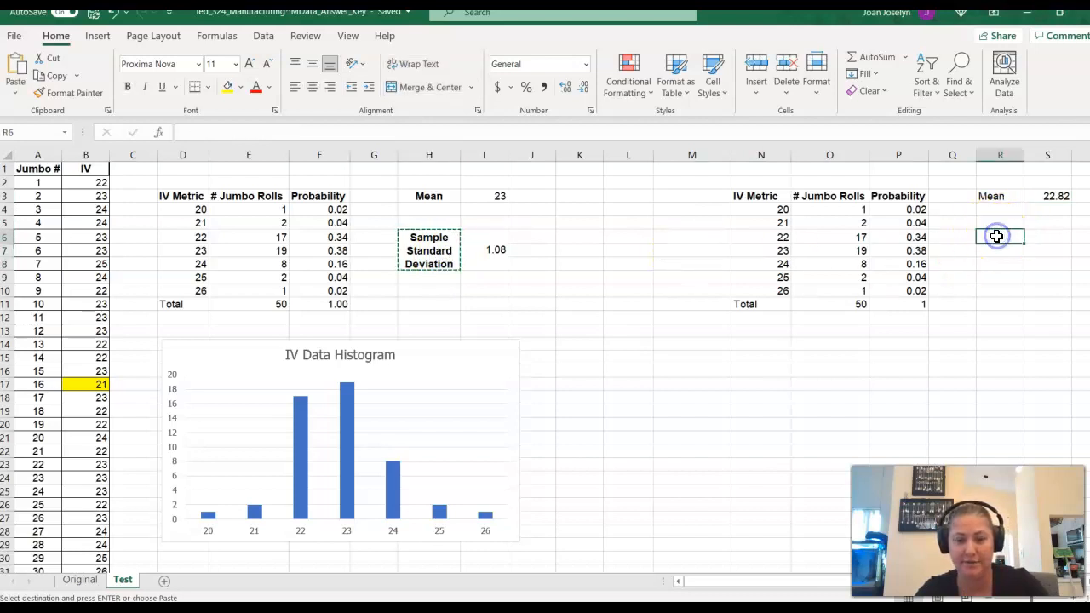
pyautogui.hotkey('ctrl', 'v')
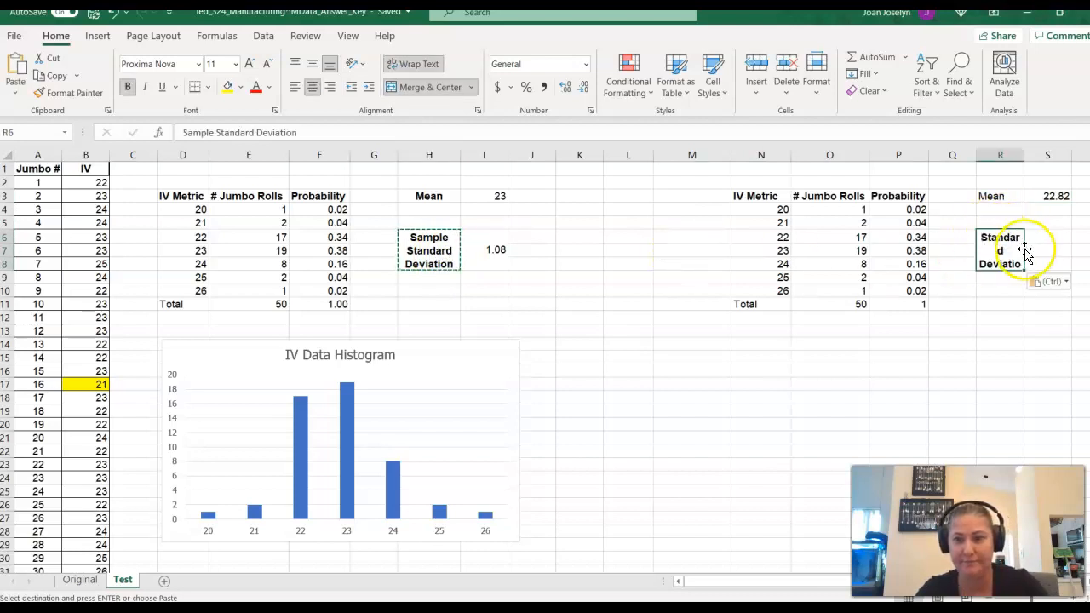
pyautogui.doubleClick(1026, 155)
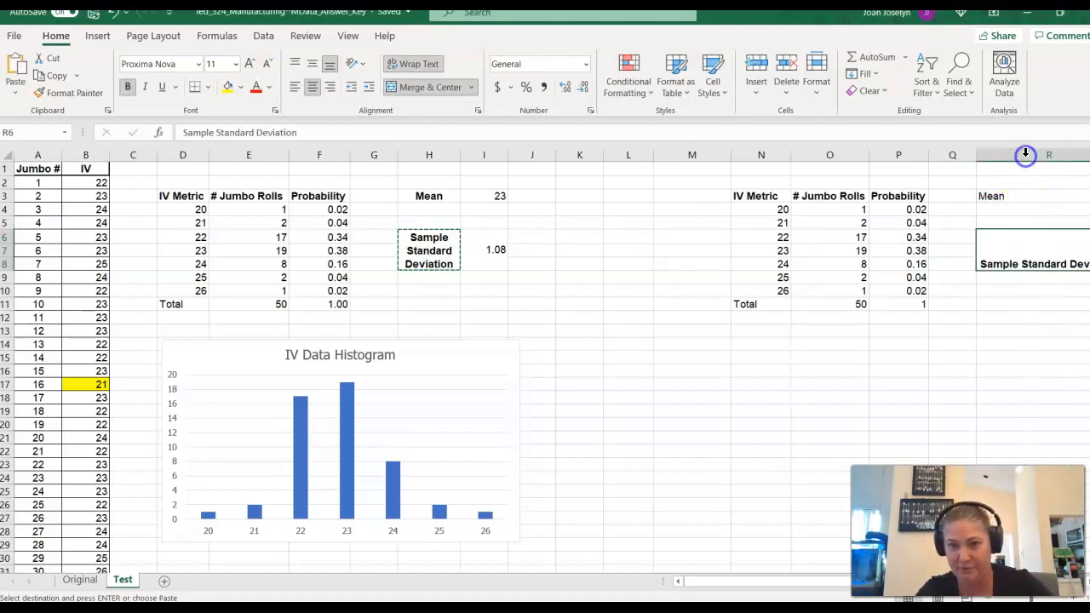
# - Delete the empty columns M and L to bring the new table closer to the finished one
pyautogui.rightClick(688, 157)
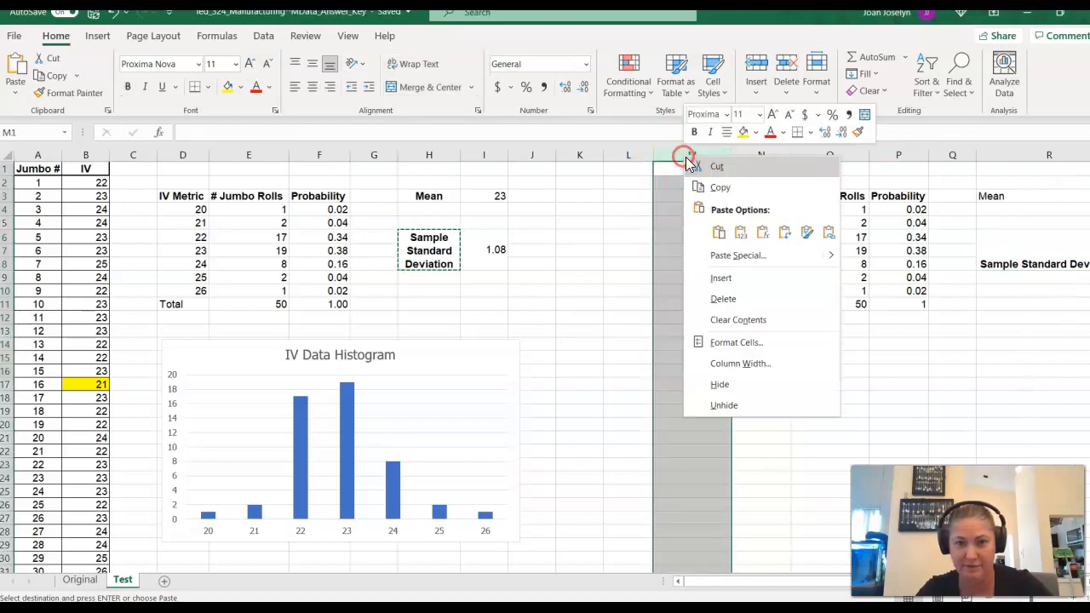
pyautogui.click(732, 300)
pyautogui.click(616, 155)
pyautogui.rightClick(617, 156)
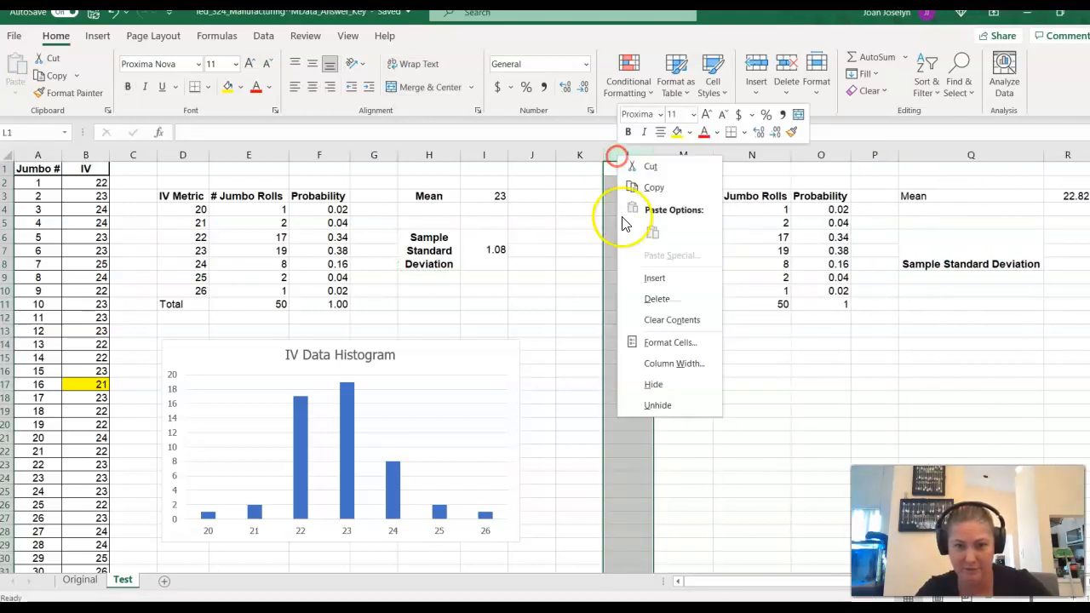
pyautogui.click(661, 302)
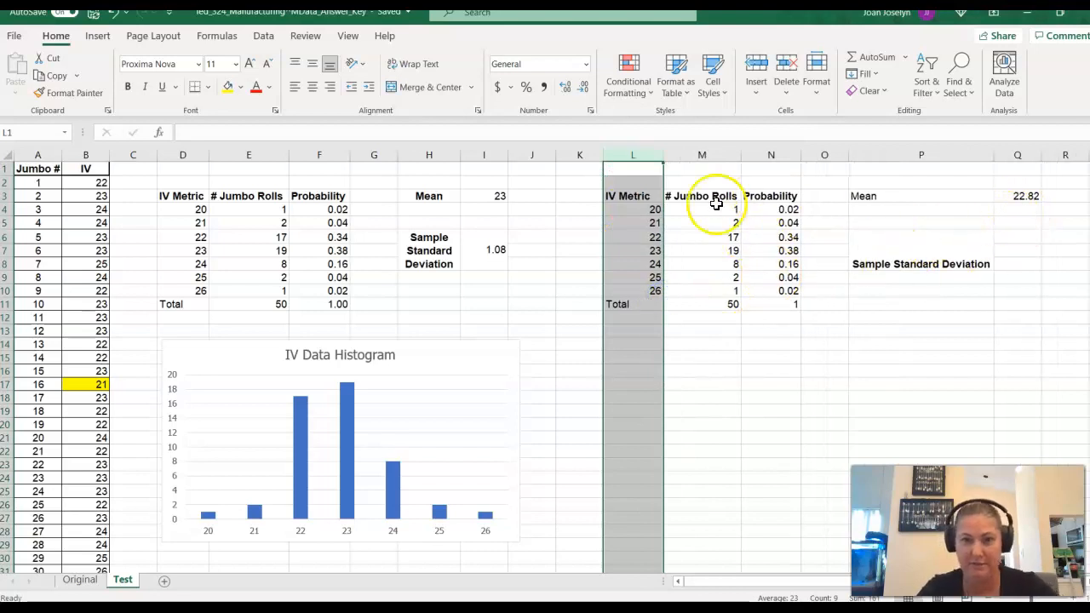
pyautogui.click(691, 370)
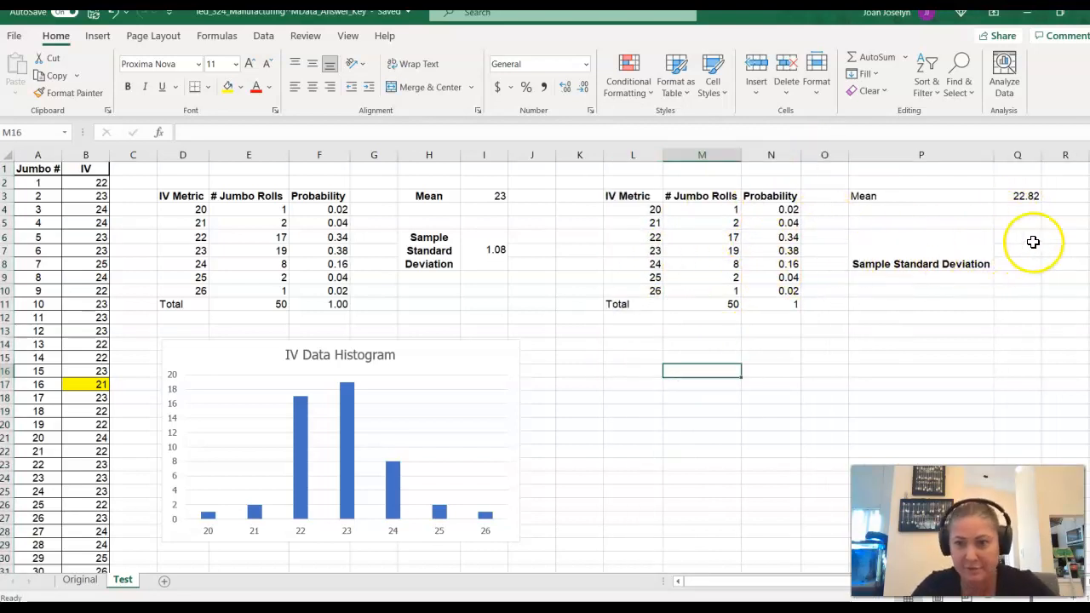
# - Merge and center cells Q6:Q9 beside the Sample Standard Deviation label and insert the STDEV.S function there
pyautogui.moveTo(1024, 236); pyautogui.dragTo(1022, 276)
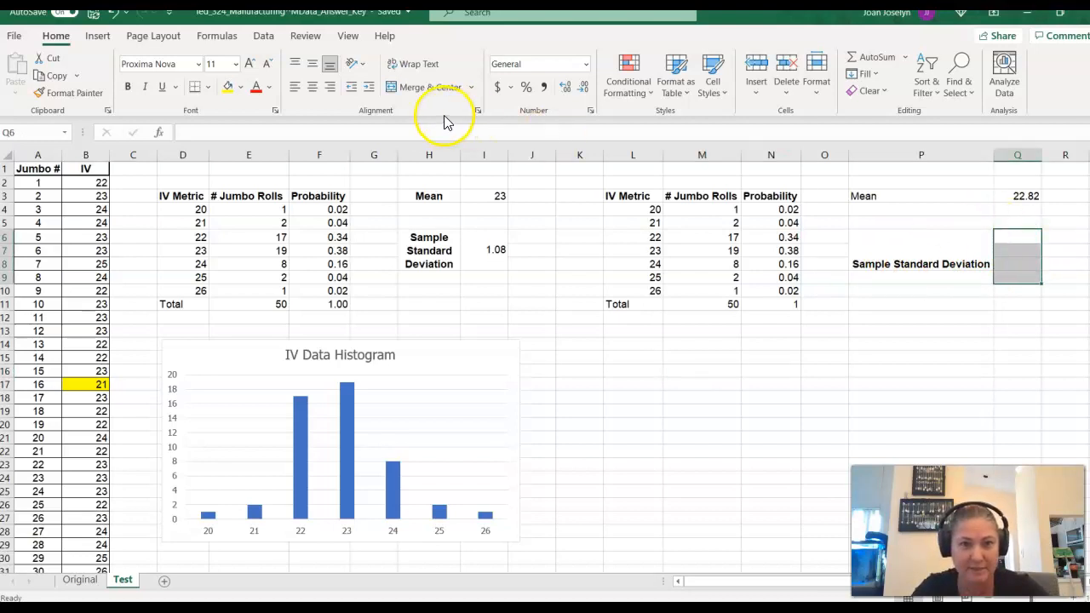
pyautogui.click(435, 87)
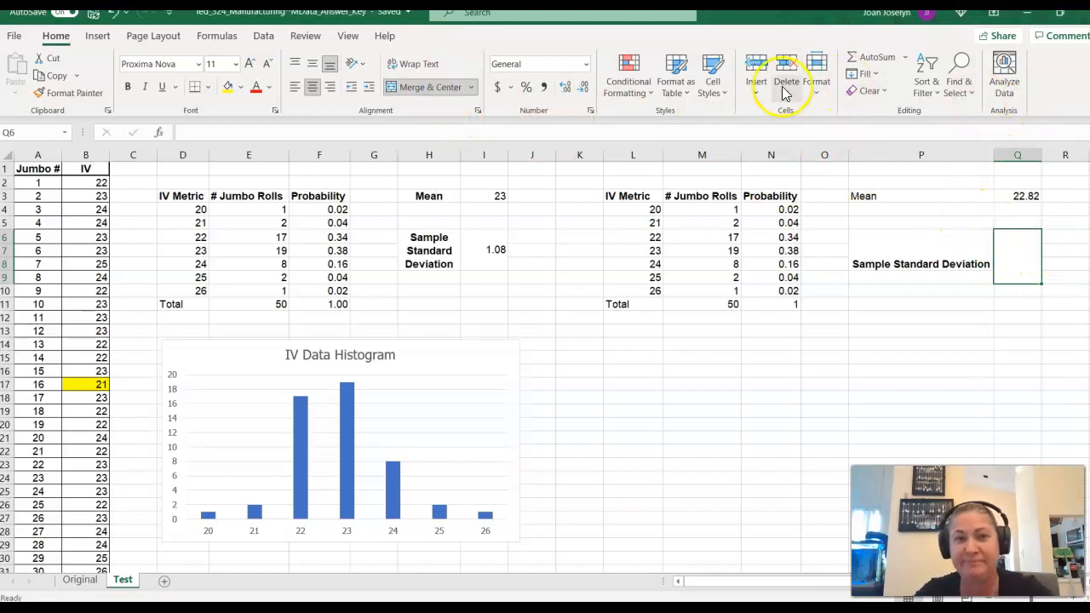
pyautogui.click(904, 57)
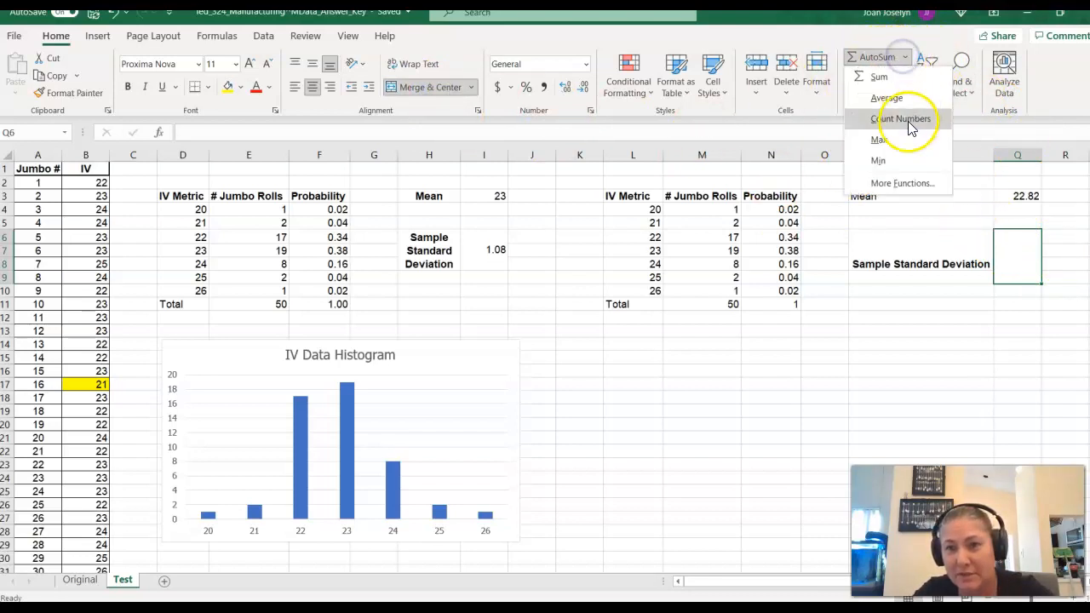
pyautogui.click(909, 188)
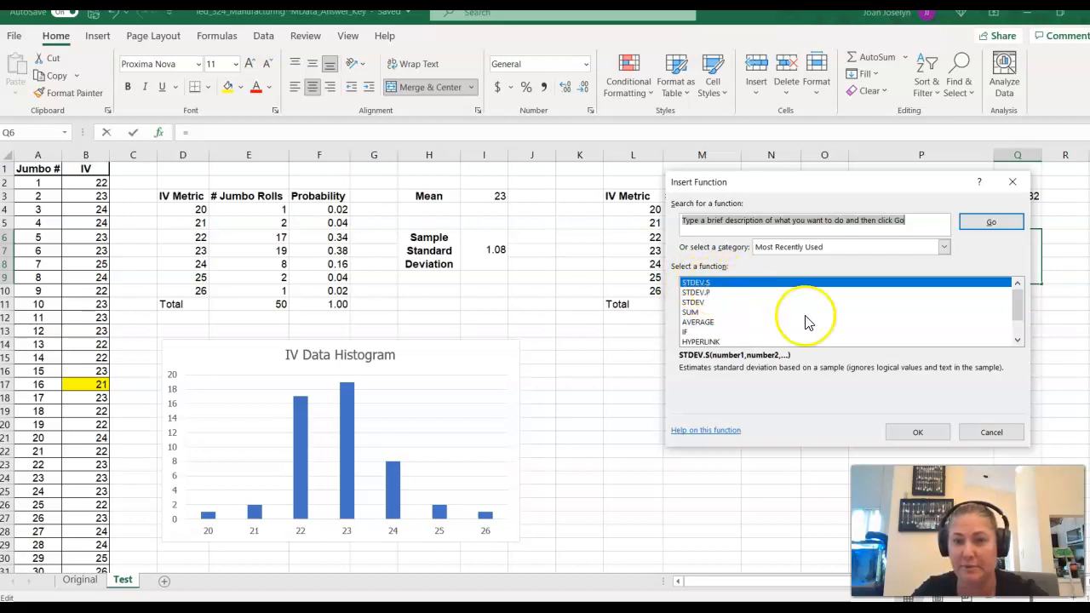
pyautogui.click(910, 432)
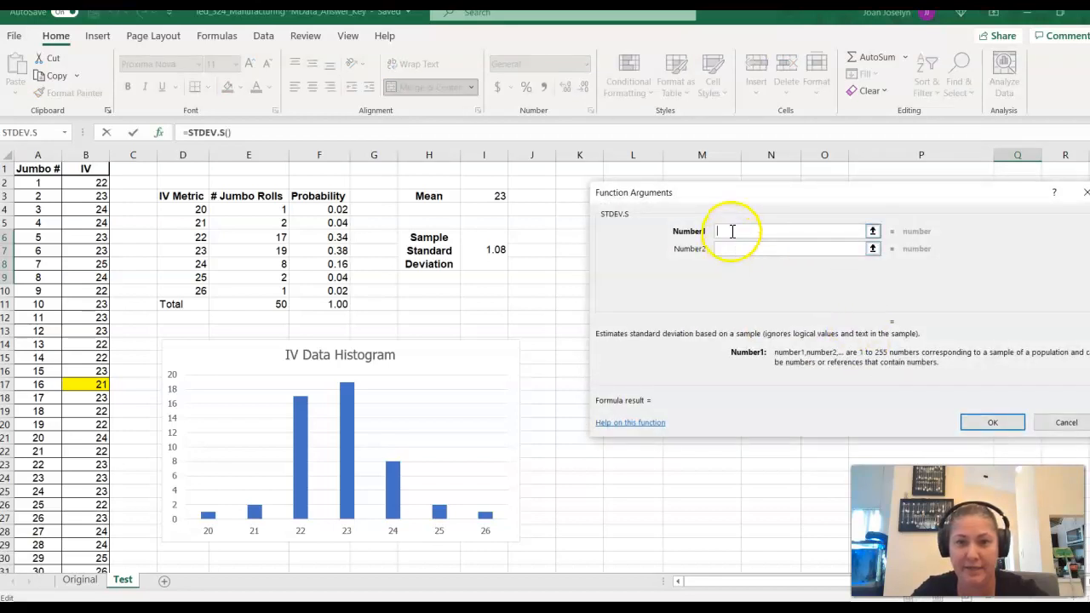
# - Set the IV data B2:B51 as the STDEV.S argument and accept the function
pyautogui.click(88, 184)
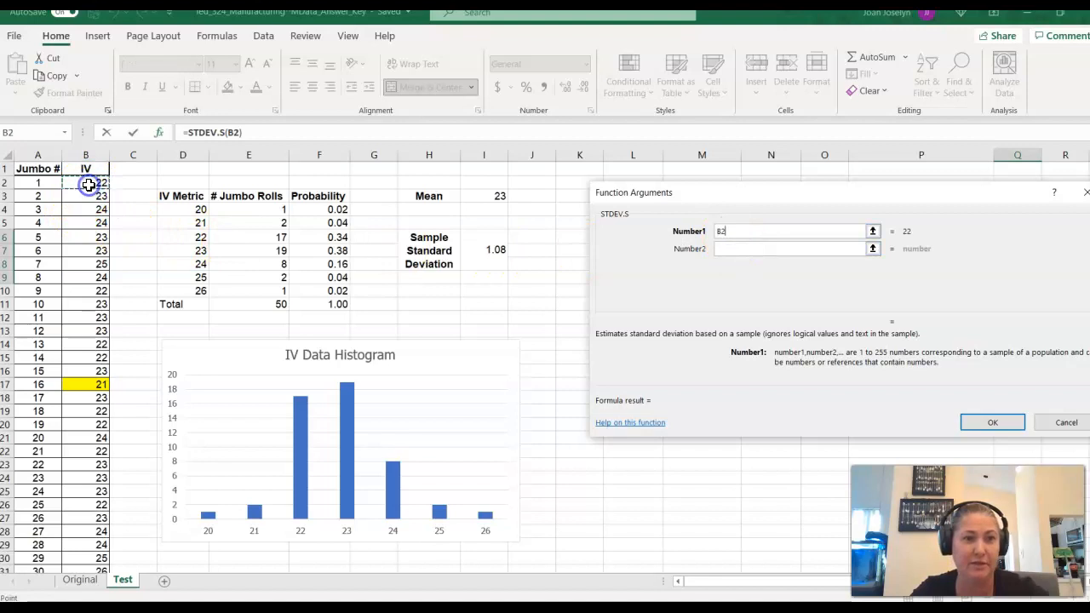
pyautogui.hotkey('shift', 'Down')
pyautogui.hotkey('shift', 'Down')
pyautogui.hotkey('shift', 'Down')
pyautogui.hotkey('shift', 'Down')
pyautogui.hotkey('shift', 'Down')
pyautogui.hotkey('shift', 'Down')
pyautogui.hotkey('shift', 'Down')
pyautogui.hotkey('shift', 'Down')
pyautogui.hotkey('shift', 'Down')
pyautogui.hotkey('shift', 'Down')
pyautogui.hotkey('shift', 'Down')
pyautogui.hotkey('shift', 'Down')
pyautogui.hotkey('shift', 'Down')
pyautogui.hotkey('shift', 'Down')
pyautogui.hotkey('shift', 'Down')
pyautogui.hotkey('shift', 'Down')
pyautogui.hotkey('shift', 'Down')
pyautogui.hotkey('shift', 'Down')
pyautogui.hotkey('shift', 'Down')
pyautogui.hotkey('shift', 'Down')
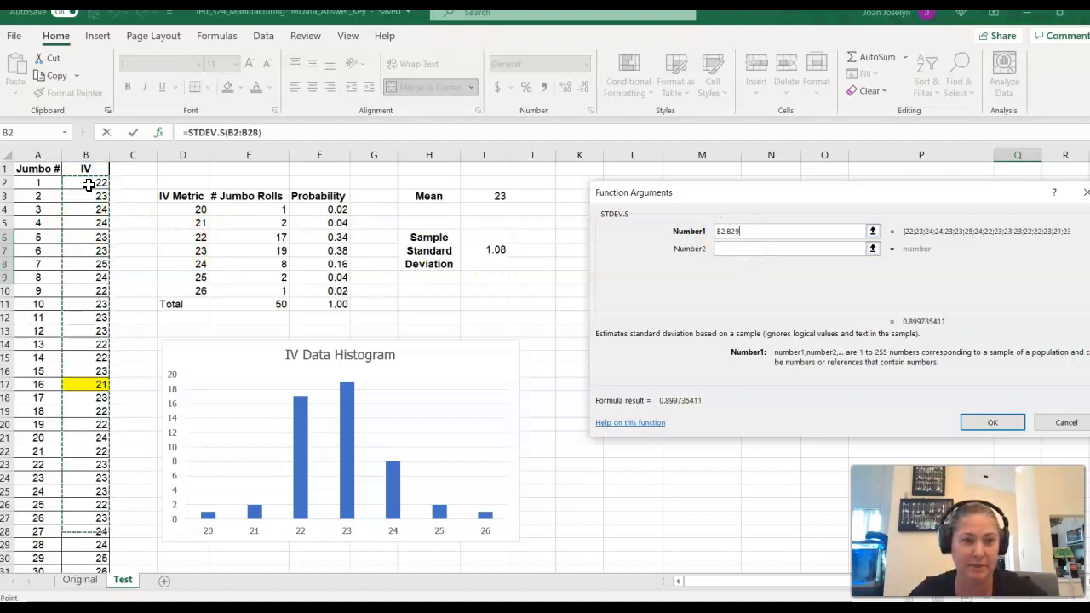
pyautogui.hotkey('shift', 'Down')
pyautogui.hotkey('shift', 'Down')
pyautogui.hotkey('shift', 'Down')
pyautogui.hotkey('shift', 'Down')
pyautogui.hotkey('shift', 'Down')
pyautogui.hotkey('shift', 'Down')
pyautogui.hotkey('shift', 'Down')
pyautogui.hotkey('shift', 'Down')
pyautogui.hotkey('shift', 'Down')
pyautogui.hotkey('shift', 'Down')
pyautogui.hotkey('shift', 'Down')
pyautogui.hotkey('shift', 'Down')
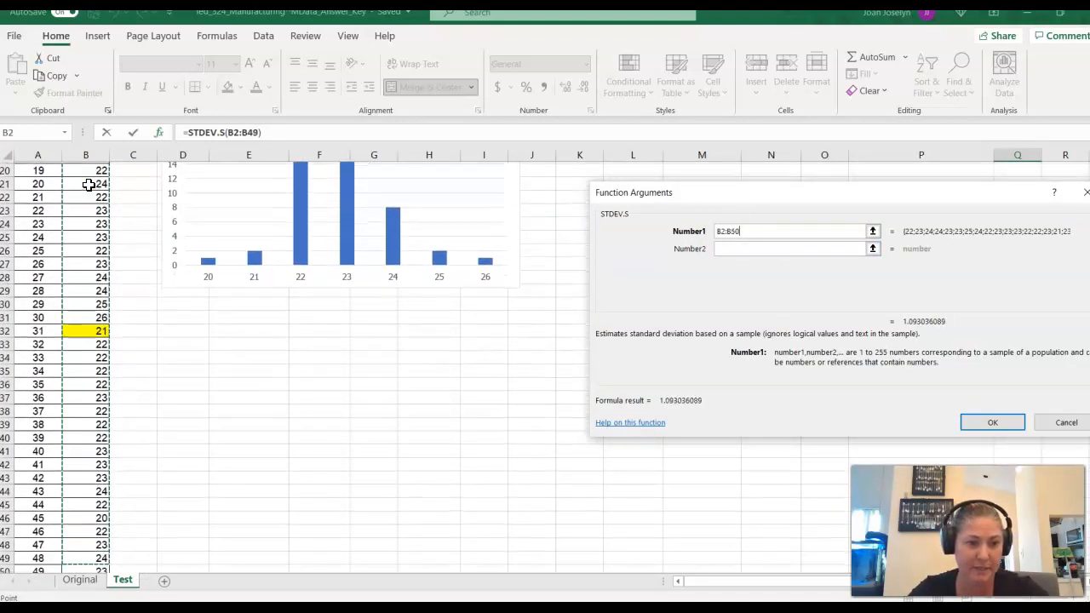
pyautogui.hotkey('shift', 'Up')
pyautogui.hotkey('shift', 'Up')
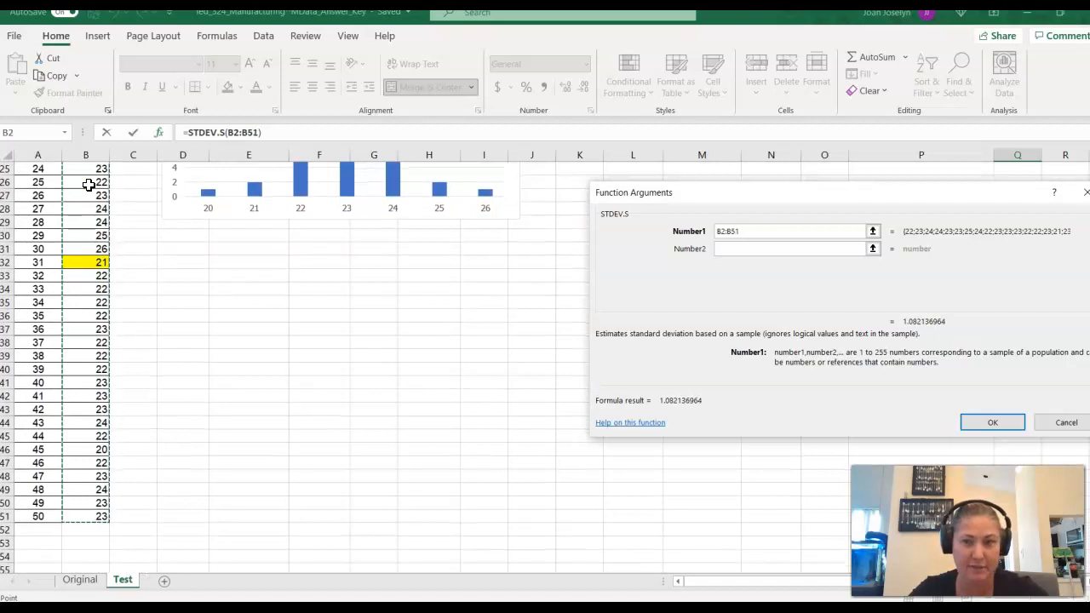
pyautogui.click(1007, 420)
pyautogui.scroll(2, 998, 356)
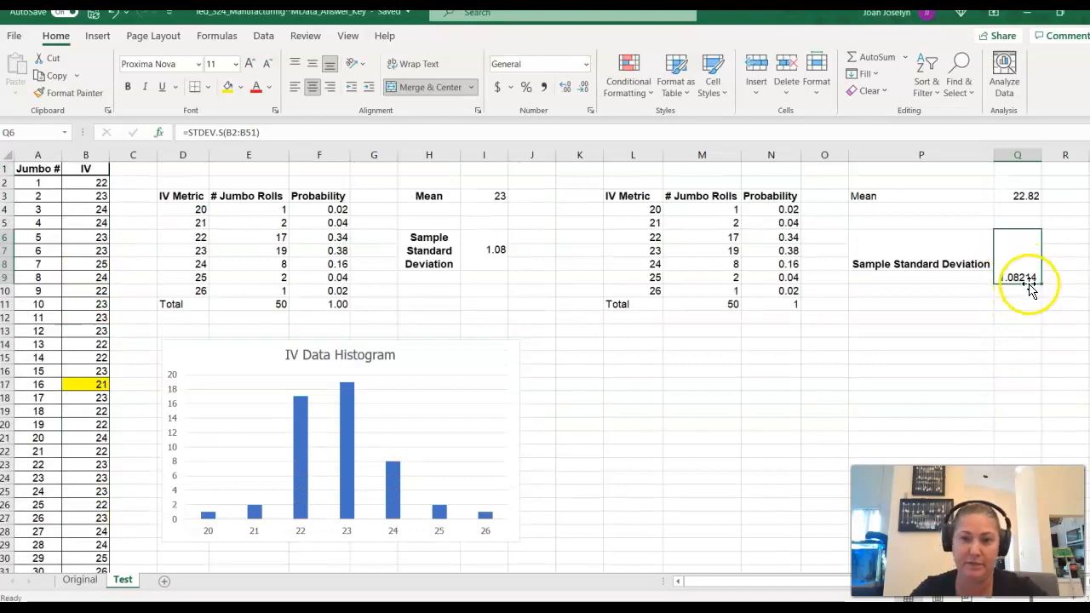
# - Examine the finished standard deviation formula in I6 and the source data of the IV Data Histogram
pyautogui.click(492, 246)
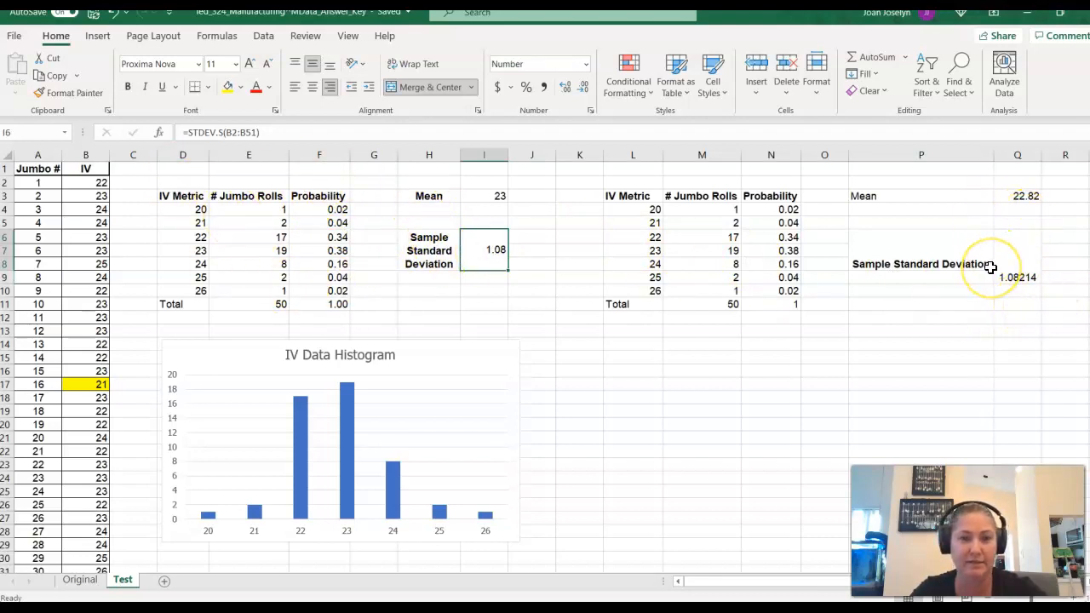
pyautogui.click(438, 366)
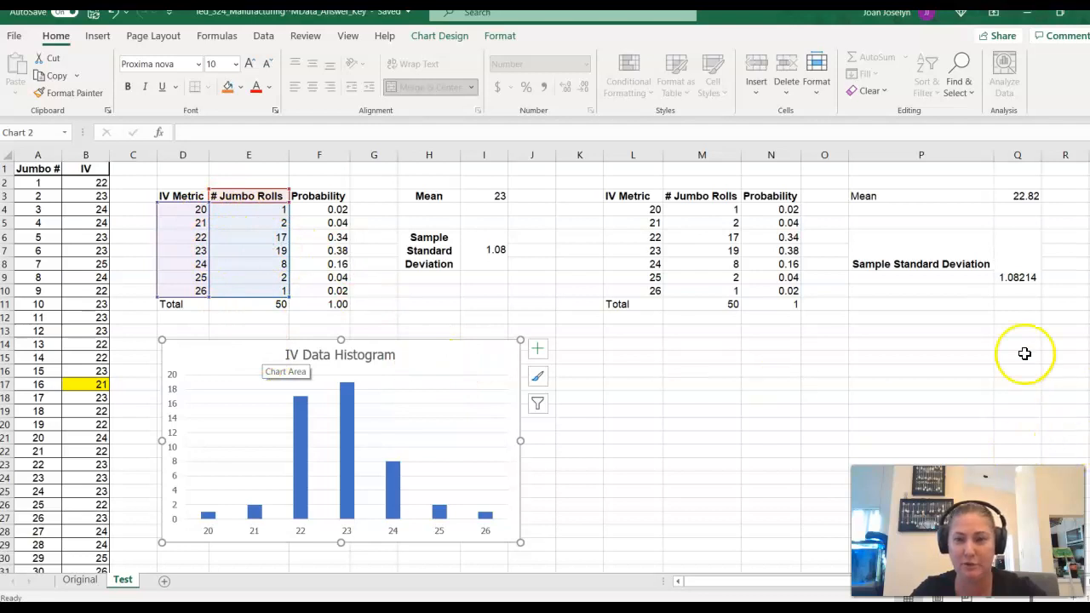
pyautogui.click(691, 341)
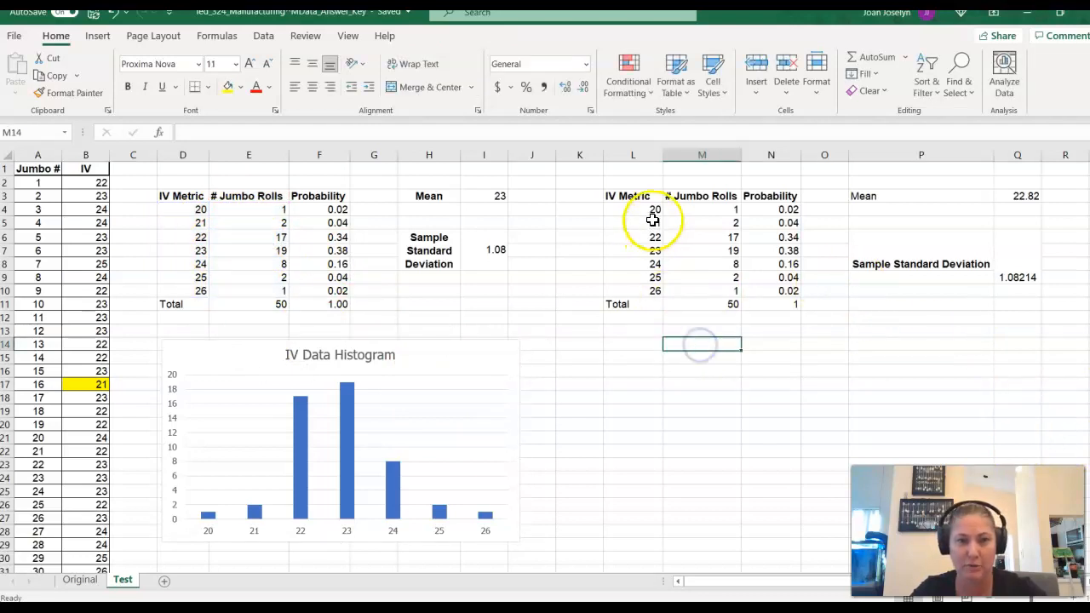
pyautogui.click(464, 378)
pyautogui.click(754, 382)
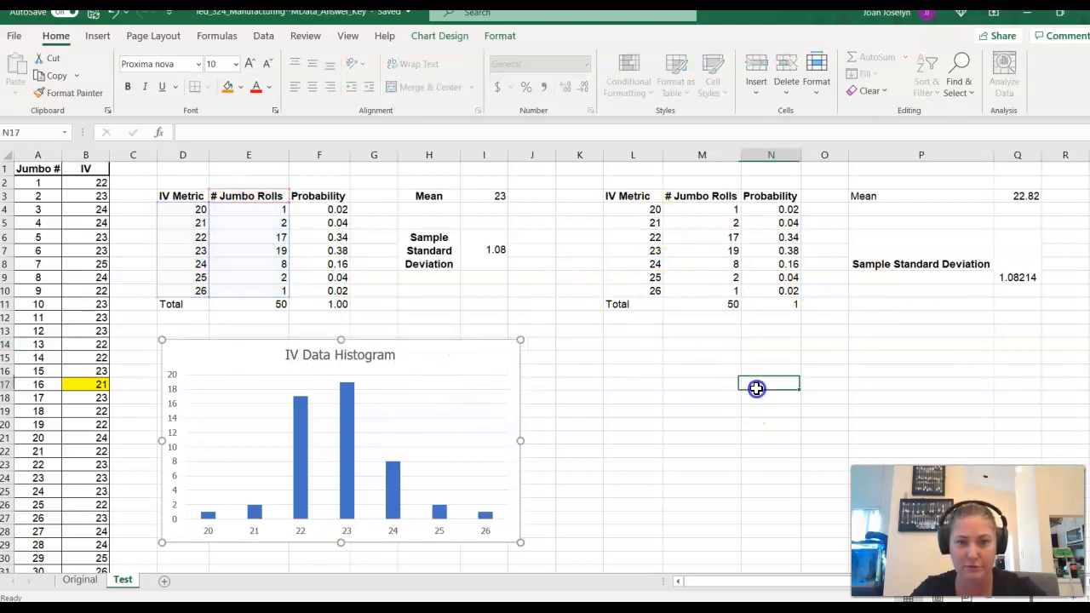
pyautogui.click(641, 209)
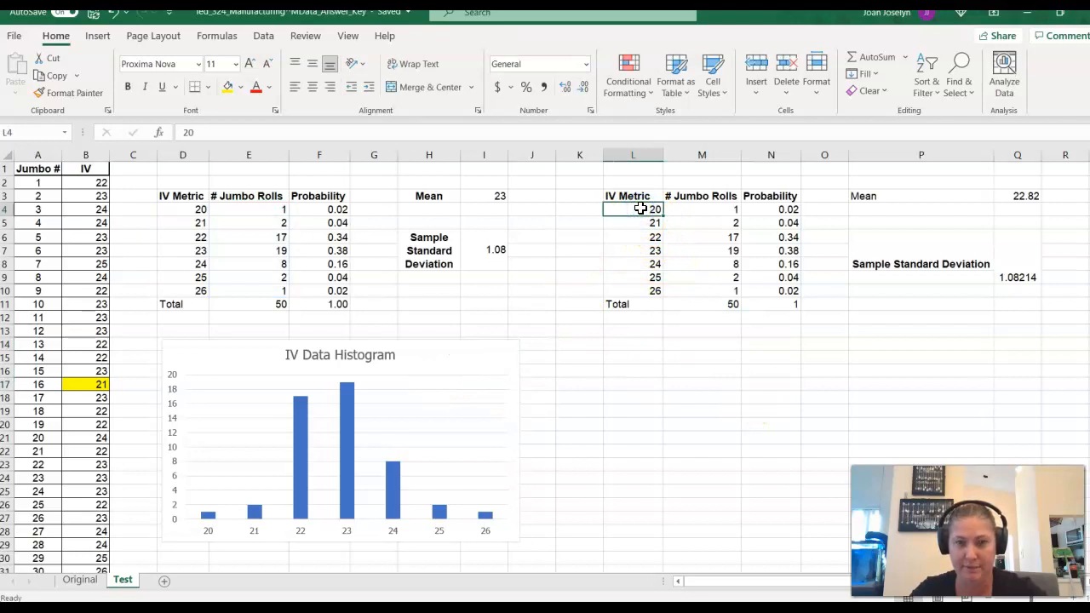
pyautogui.hotkey('shift', 'Right')
pyautogui.hotkey('shift', 'Down')
pyautogui.hotkey('shift', 'Down')
pyautogui.hotkey('shift', 'Down')
pyautogui.hotkey('shift', 'Down')
pyautogui.hotkey('shift', 'Down')
pyautogui.hotkey('shift', 'Down')
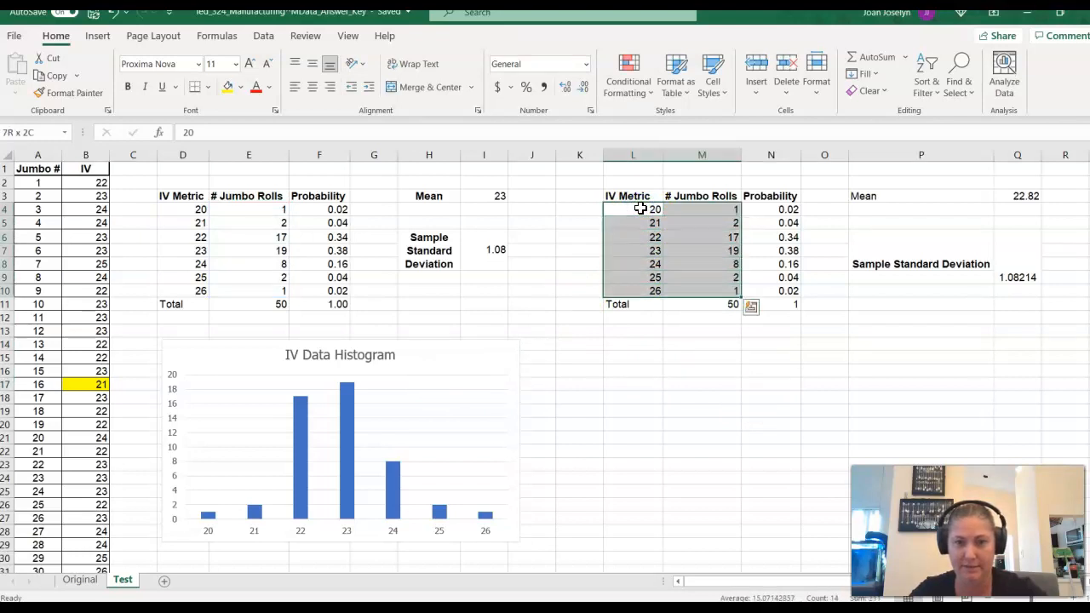
pyautogui.hotkey('shift', 'Up')
# - Insert a clustered column chart from L3:M10 plotting only # Jumbo Rolls by IV Metric, and place it beside the IV Data Histogram below the table
pyautogui.press('Down')
pyautogui.press('Down')
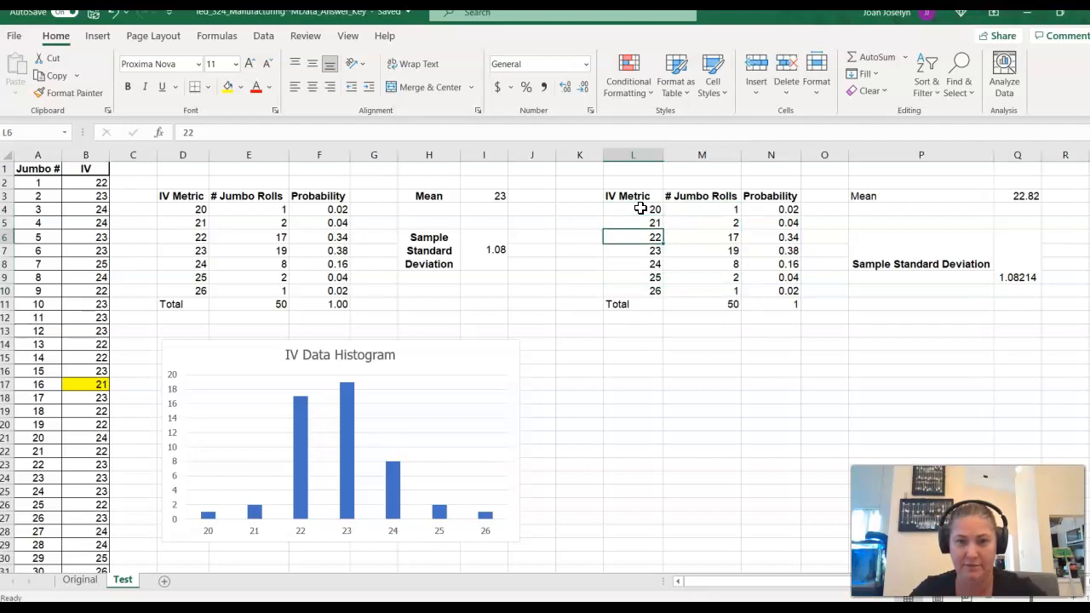
pyautogui.hotkey('shift', 'Right')
pyautogui.hotkey('shift', 'Up')
pyautogui.hotkey('shift', 'Up')
pyautogui.hotkey('shift', 'Up')
pyautogui.hotkey('shift', 'Up')
pyautogui.hotkey('shift', 'Up')
pyautogui.hotkey('shift', 'Up')
pyautogui.hotkey('shift', 'Up')
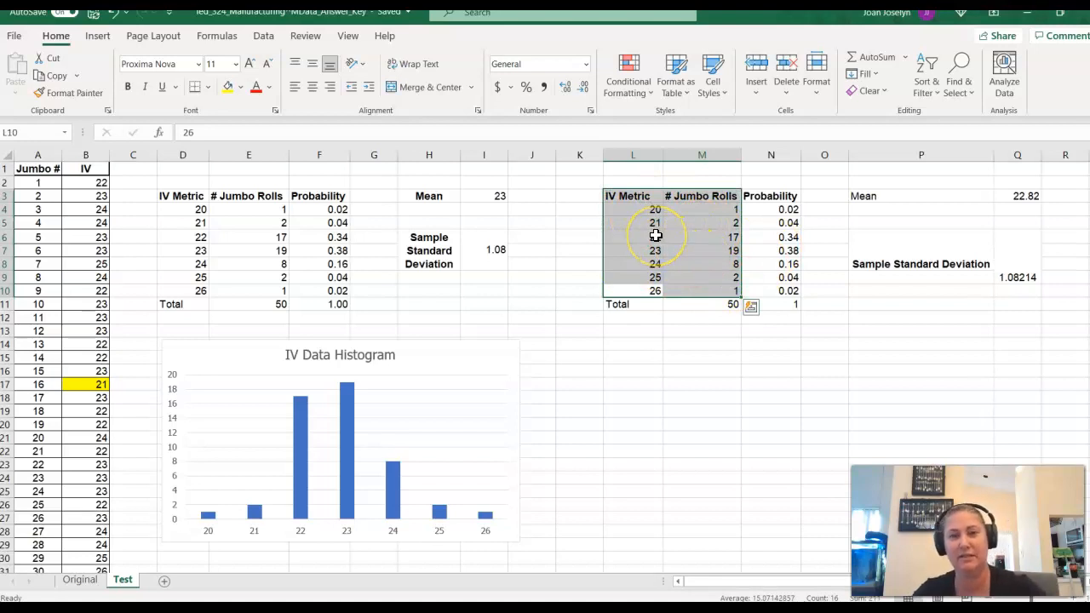
pyautogui.click(98, 37)
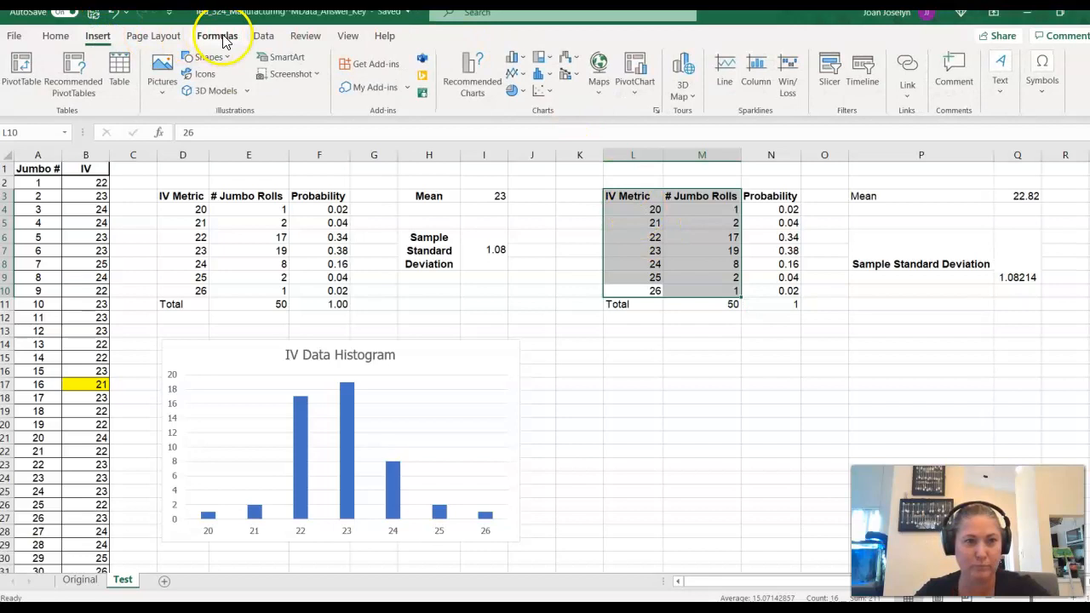
pyautogui.click(519, 60)
pyautogui.click(518, 56)
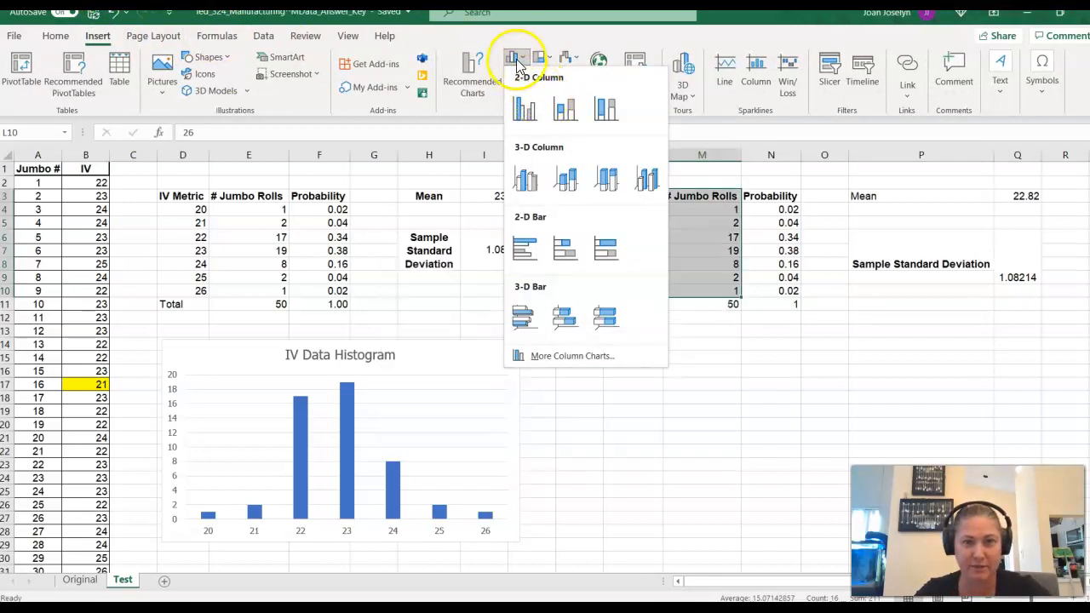
pyautogui.click(563, 36)
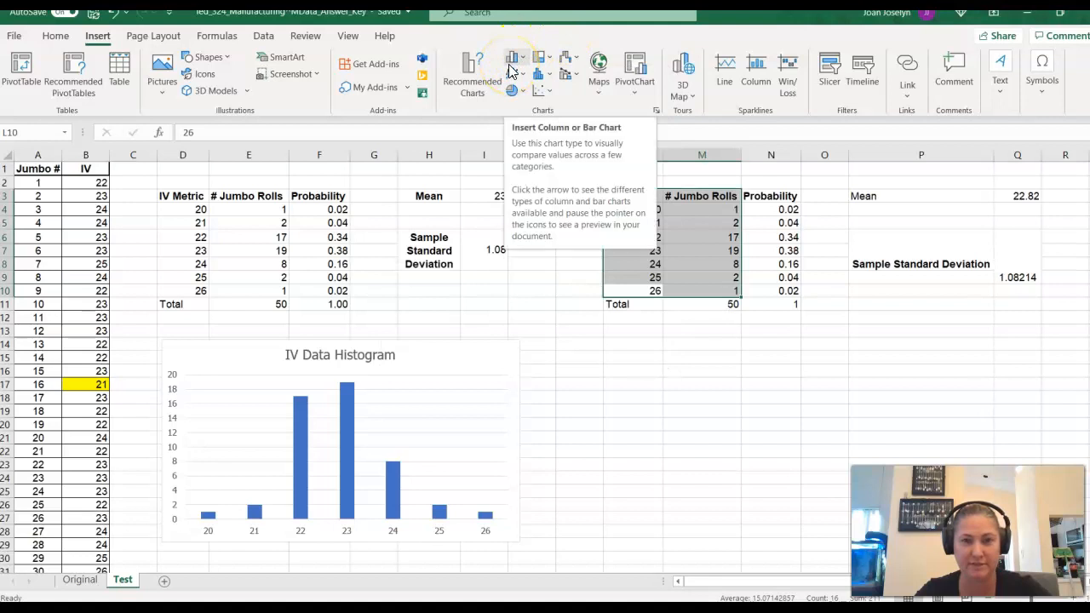
pyautogui.click(524, 66)
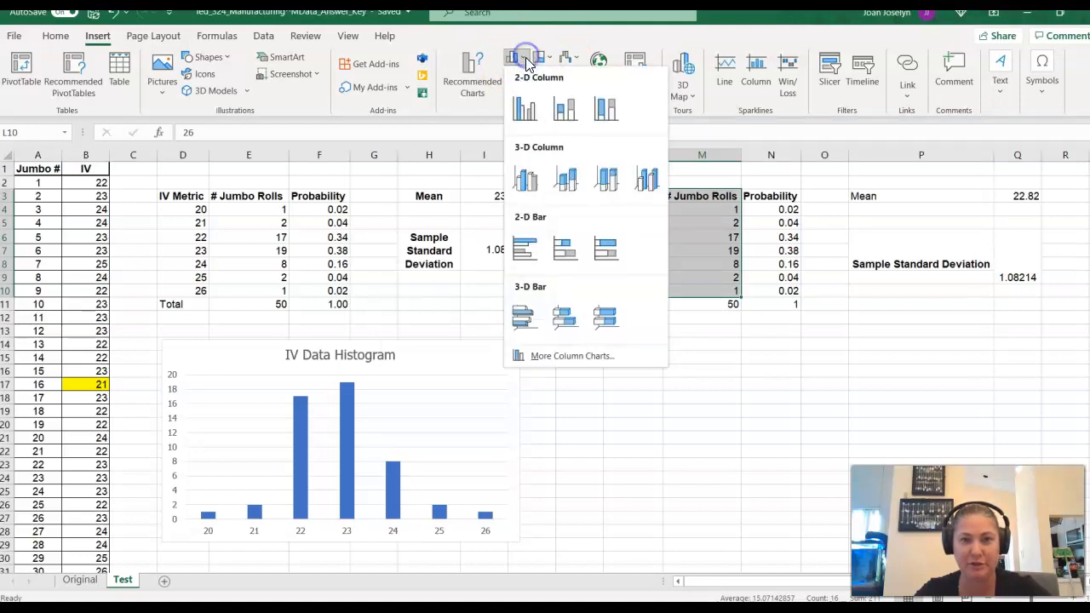
pyautogui.click(569, 356)
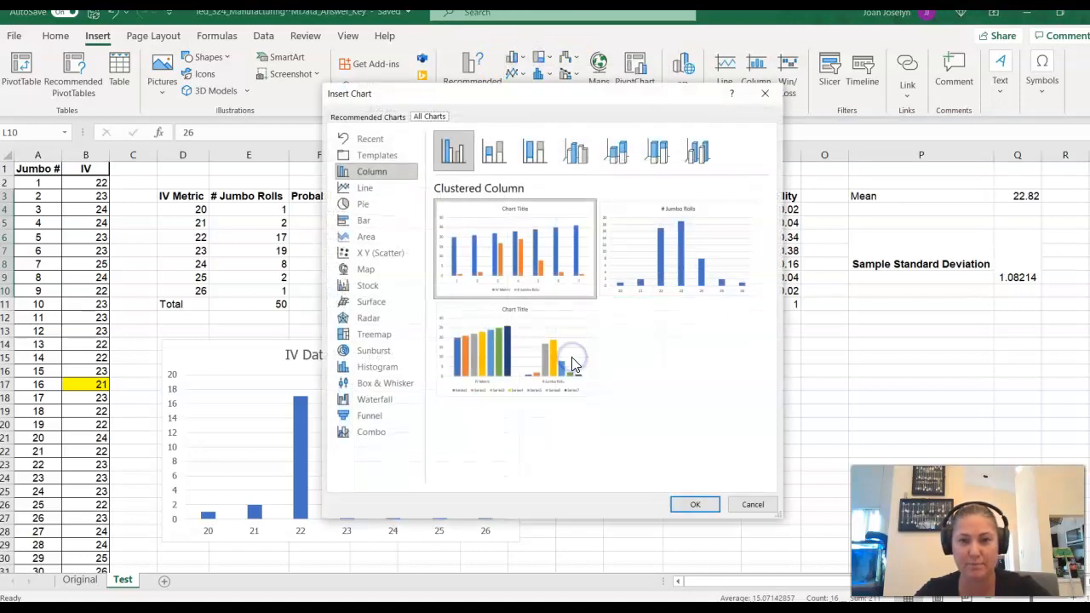
pyautogui.moveTo(696, 252)
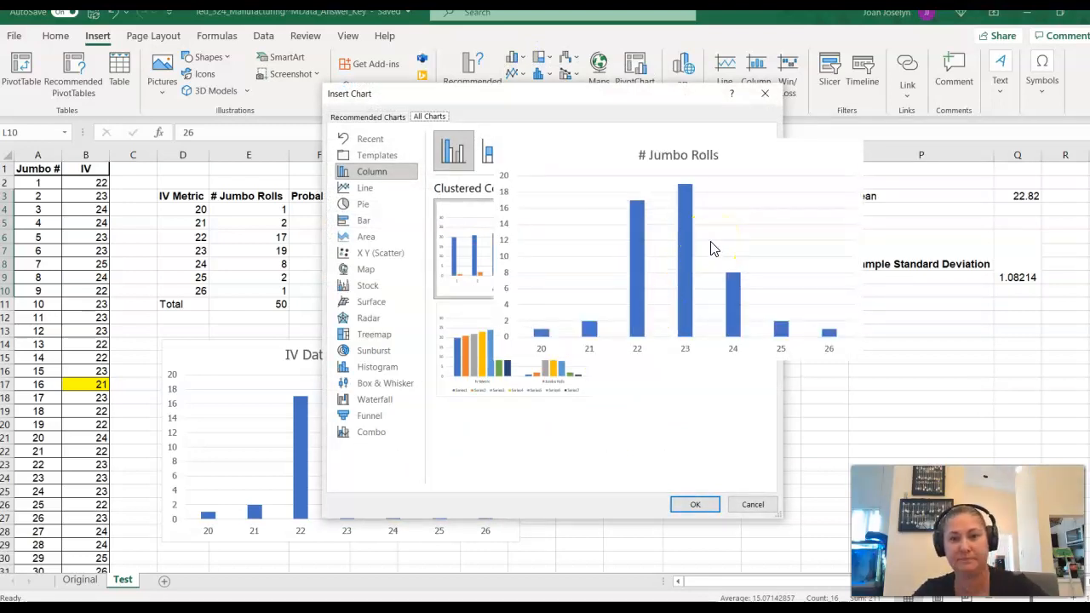
pyautogui.click(711, 245)
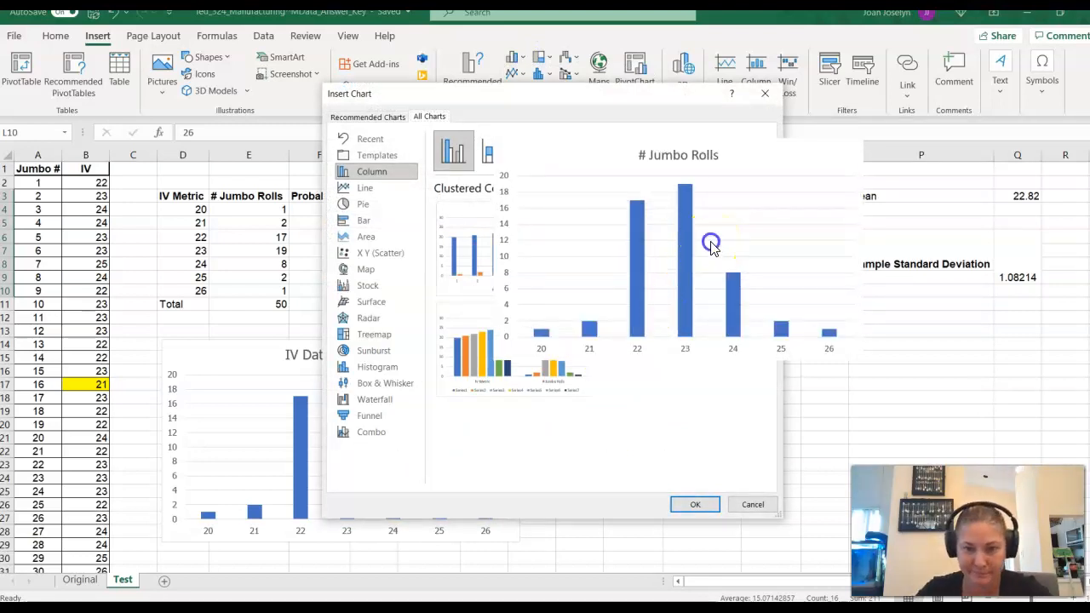
pyautogui.click(703, 503)
pyautogui.moveTo(633, 281); pyautogui.dragTo(784, 349)
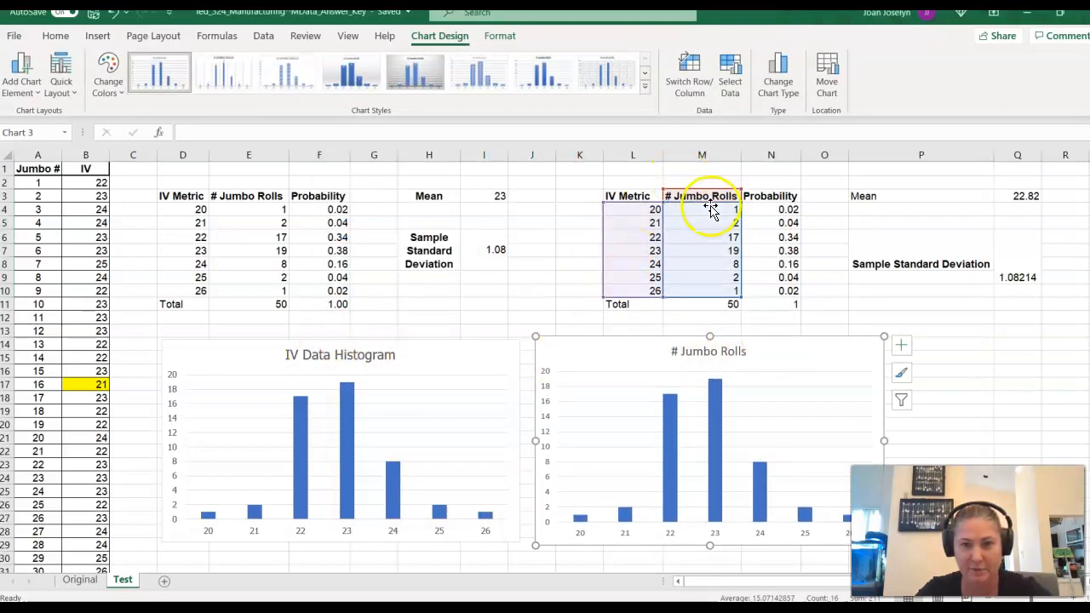
# - Look through the chart elements available for the new # Jumbo Rolls chart, such as axis titles, chart title and gridlines
pyautogui.click(902, 346)
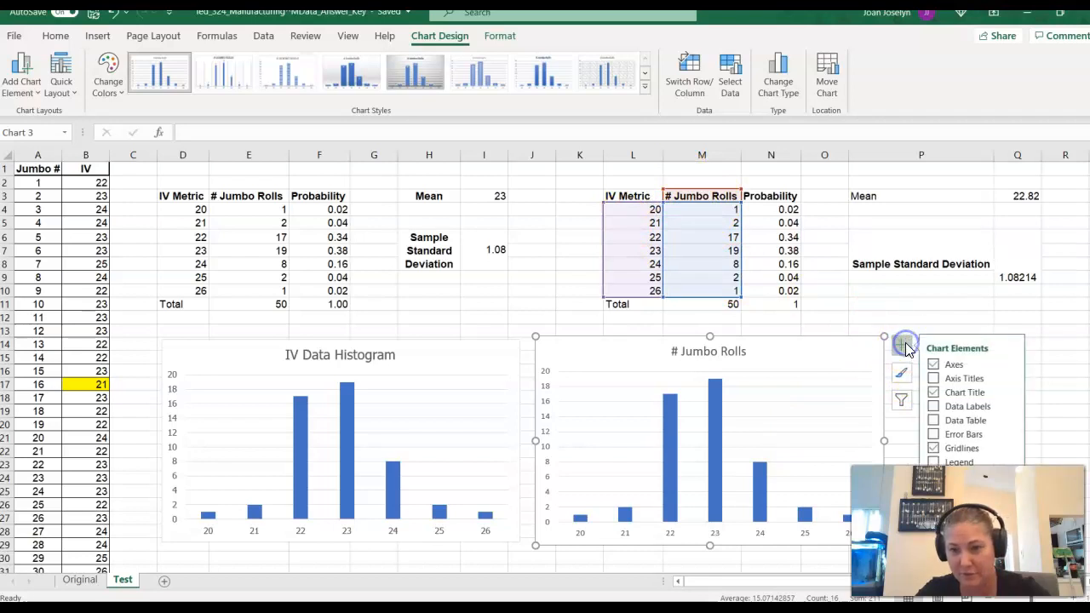
pyautogui.click(950, 378)
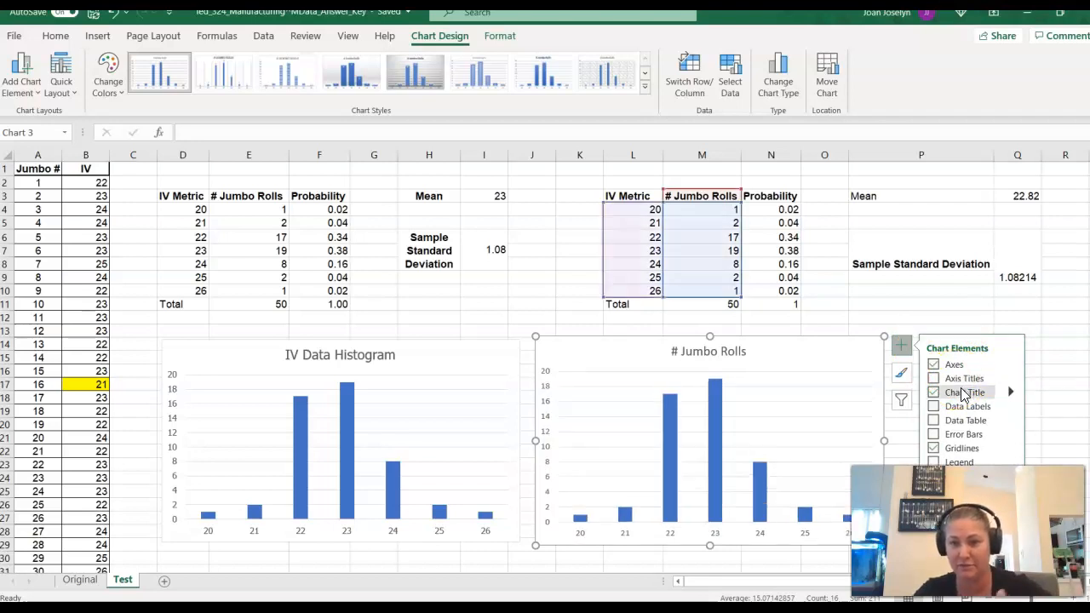
pyautogui.click(1012, 394)
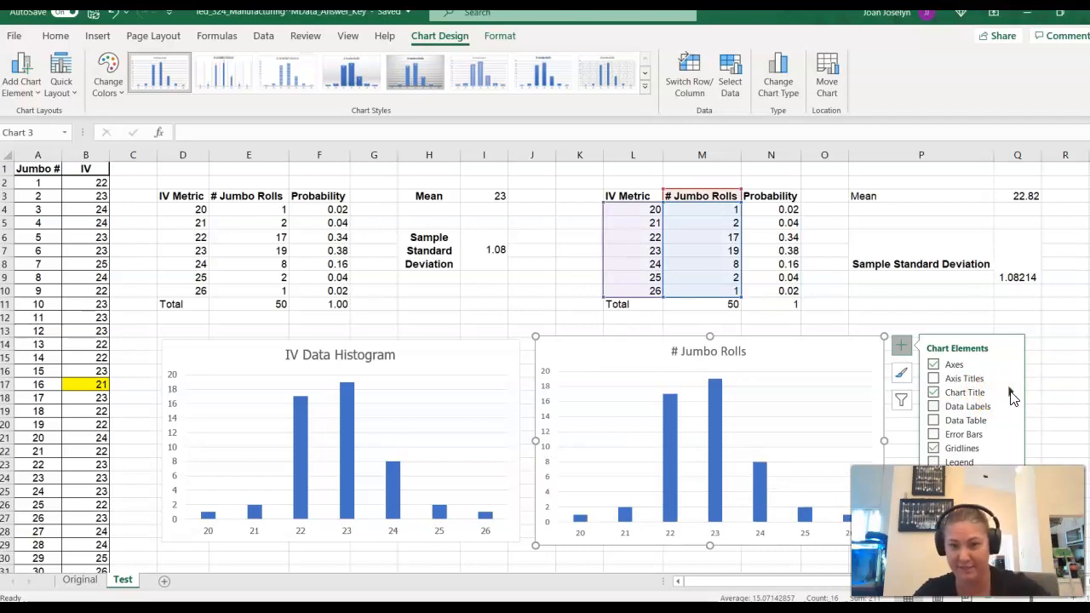
pyautogui.click(961, 449)
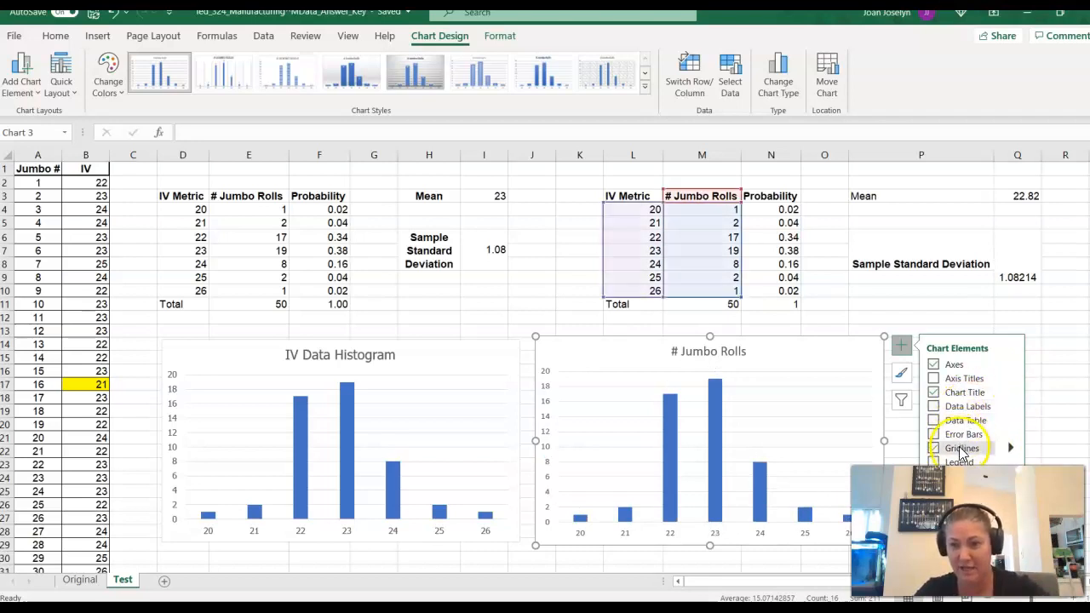
pyautogui.click(964, 452)
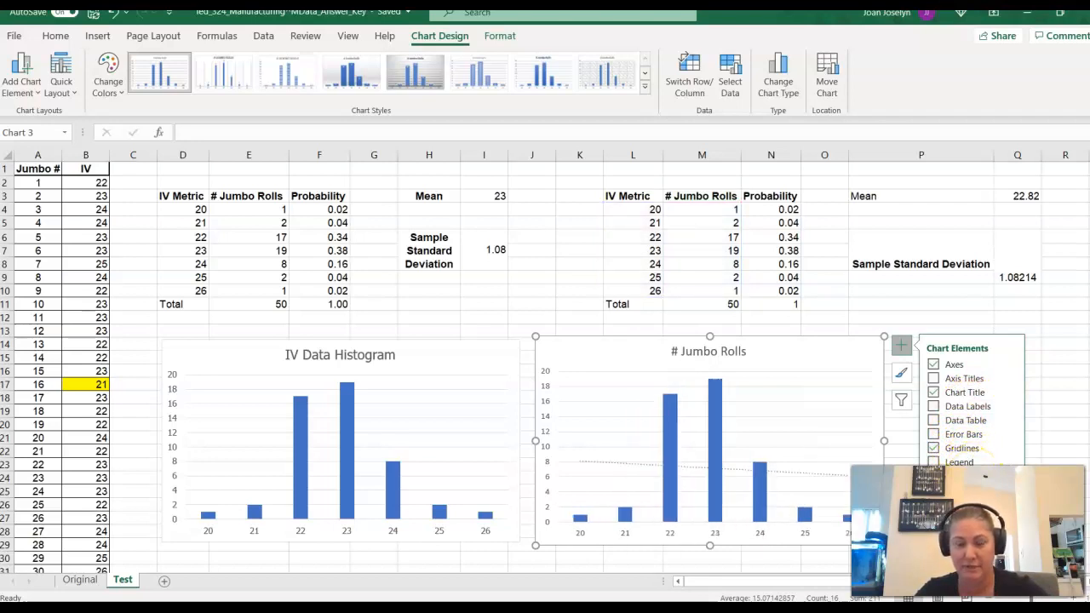
pyautogui.click(896, 305)
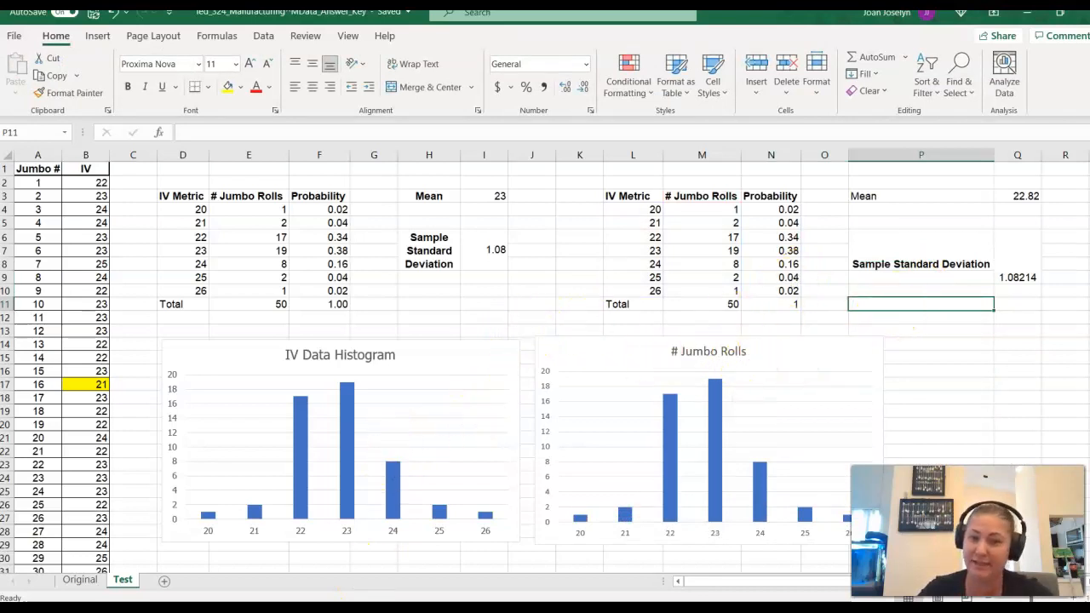
pyautogui.click(1027, 14)
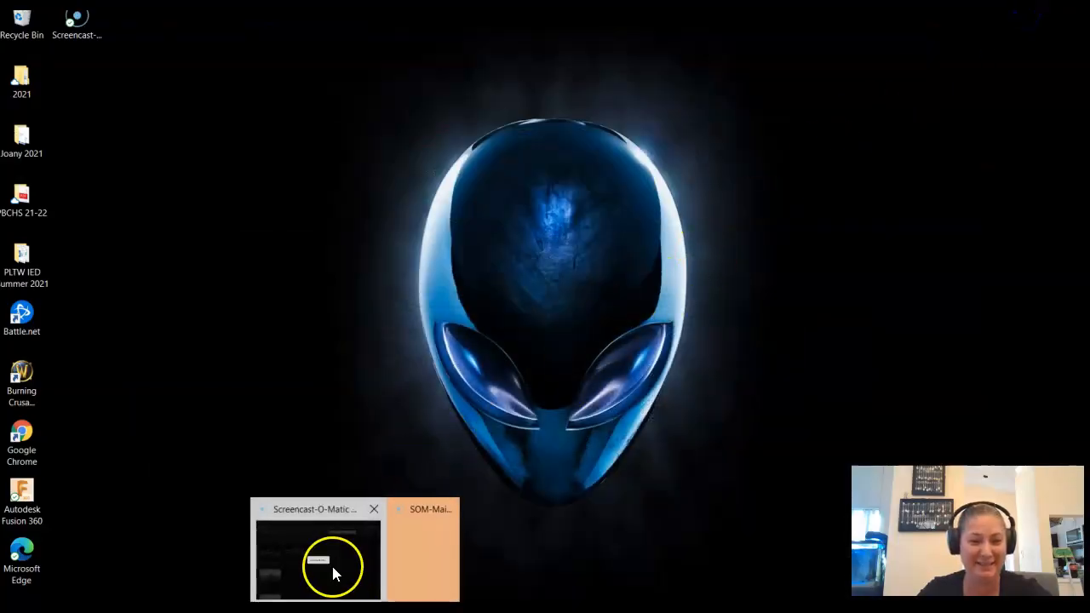
pyautogui.click(338, 569)
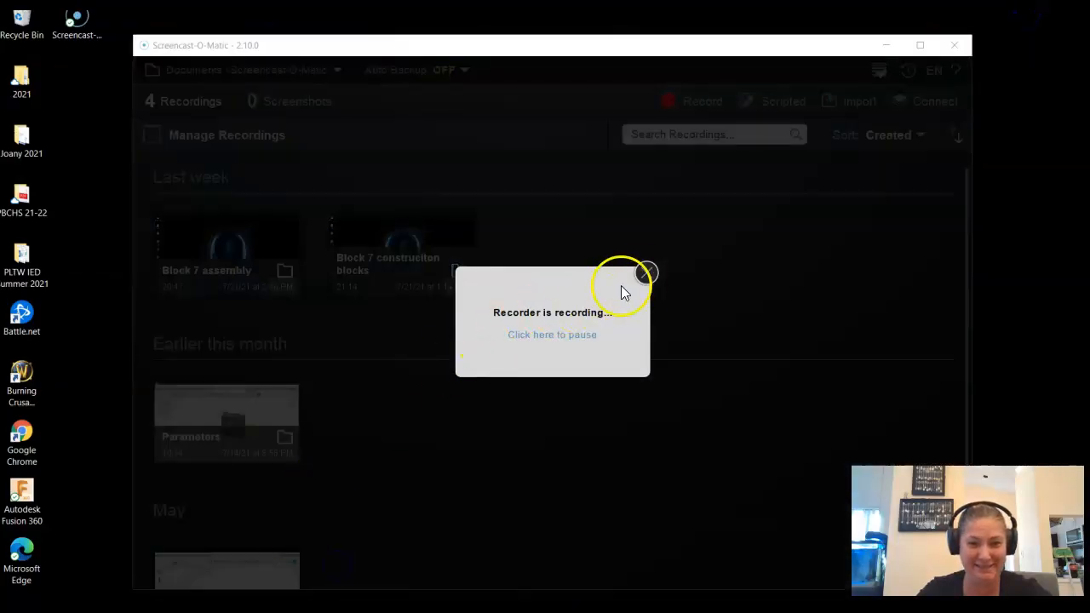